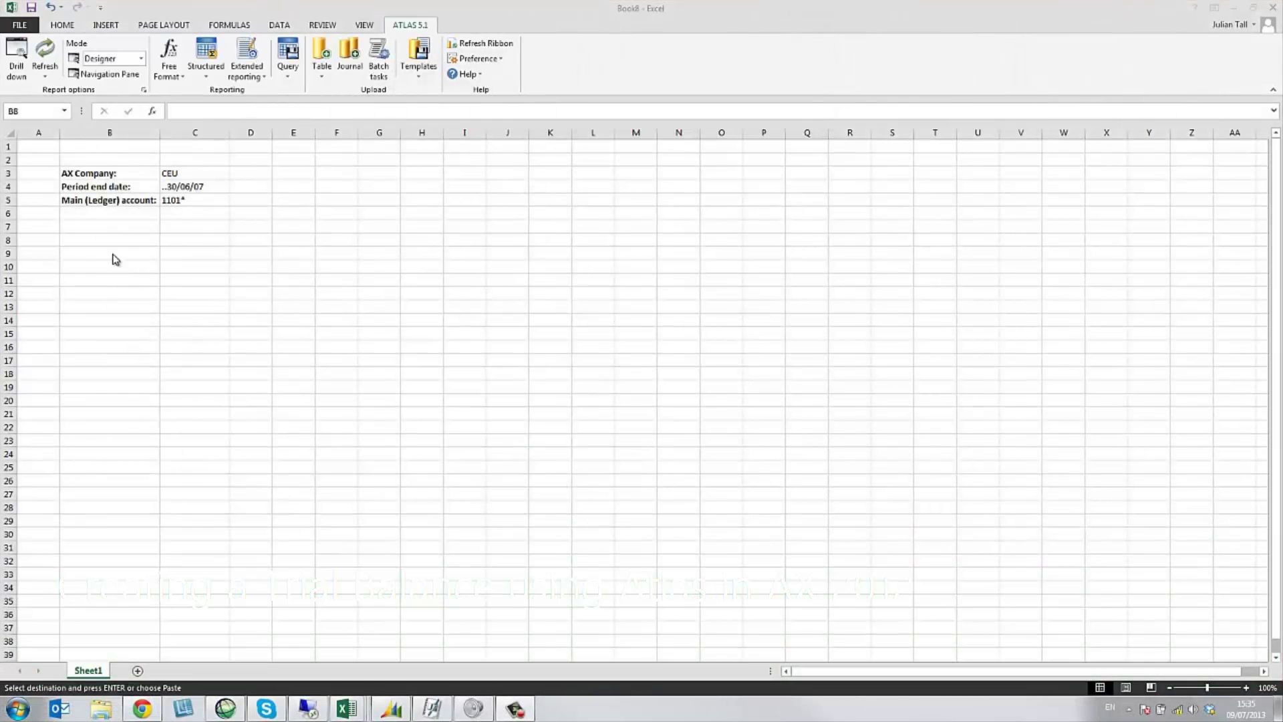
- Start an Atlas Structured List report anchored at cell B8
click(110, 240)
click(206, 76)
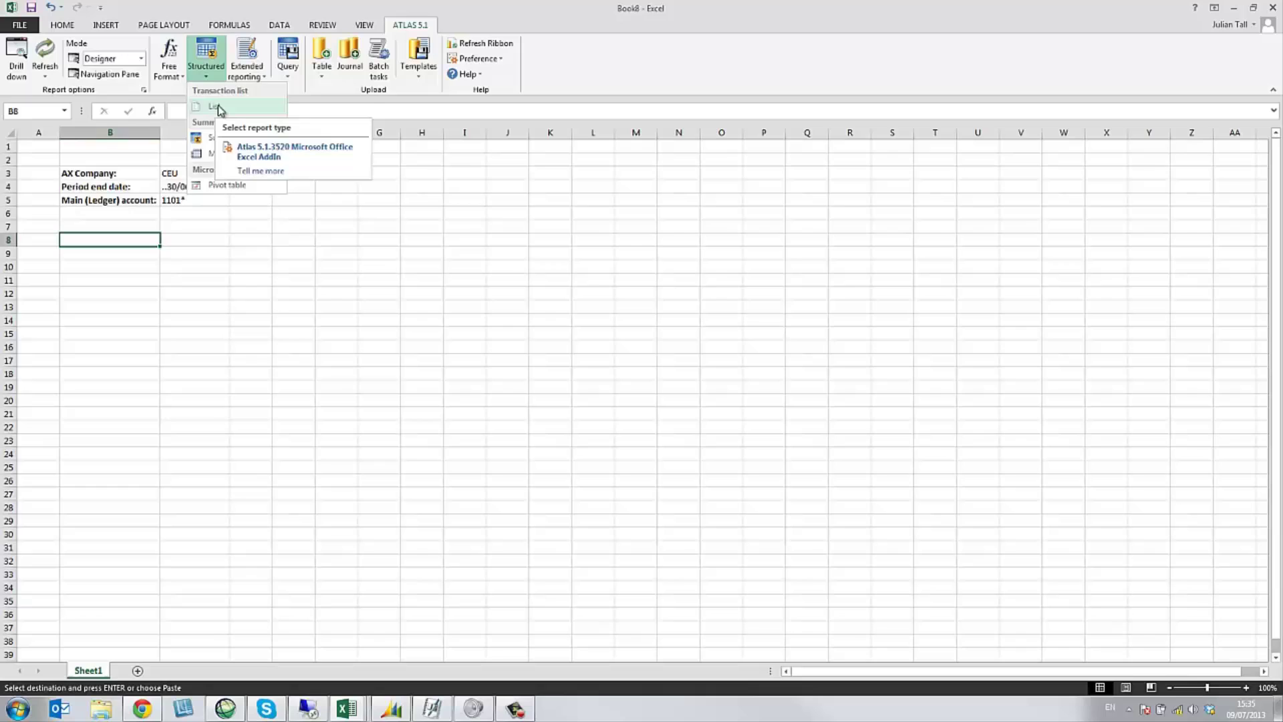
click(214, 107)
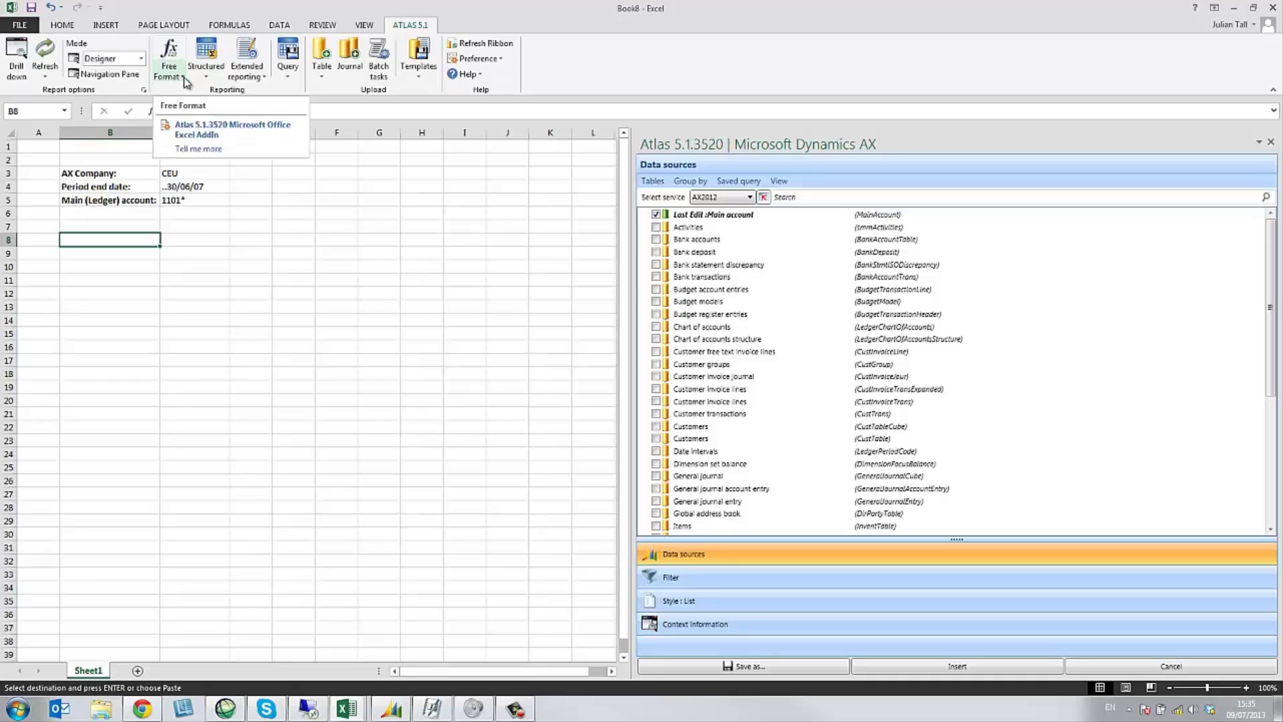
- Filter the report's Main account on cell $C$5
click(267, 81)
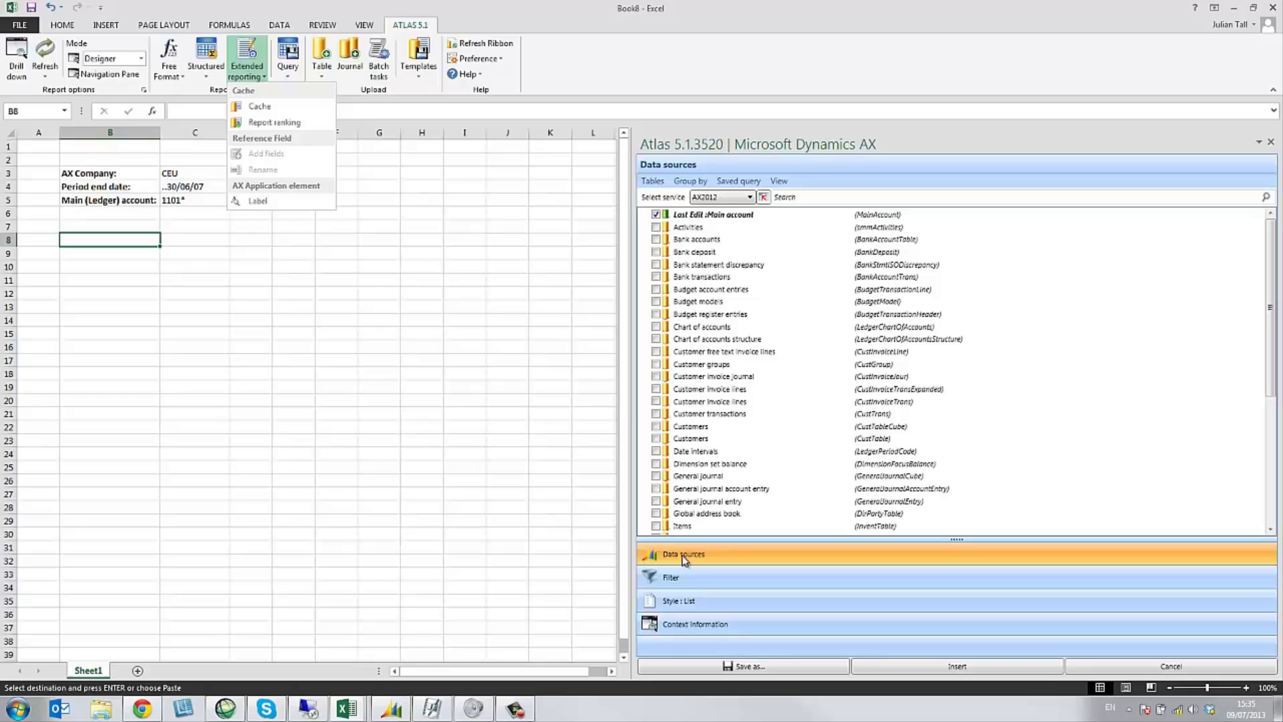
click(679, 582)
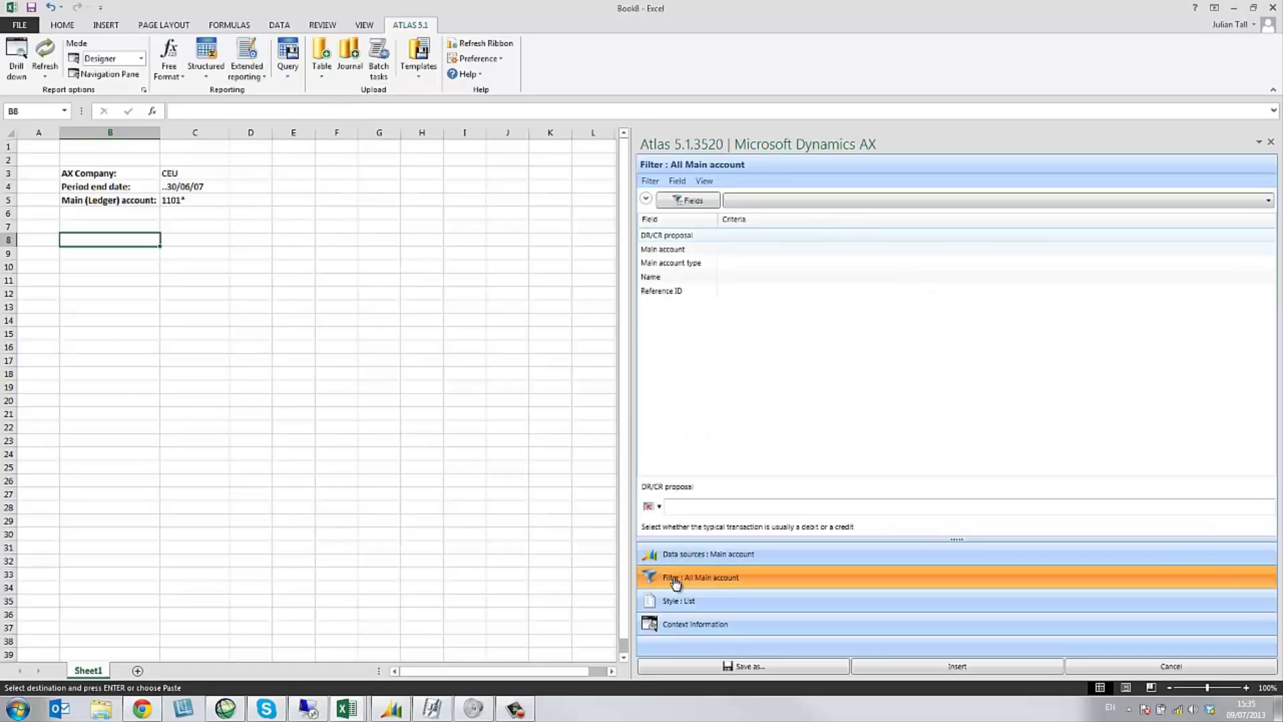
click(671, 251)
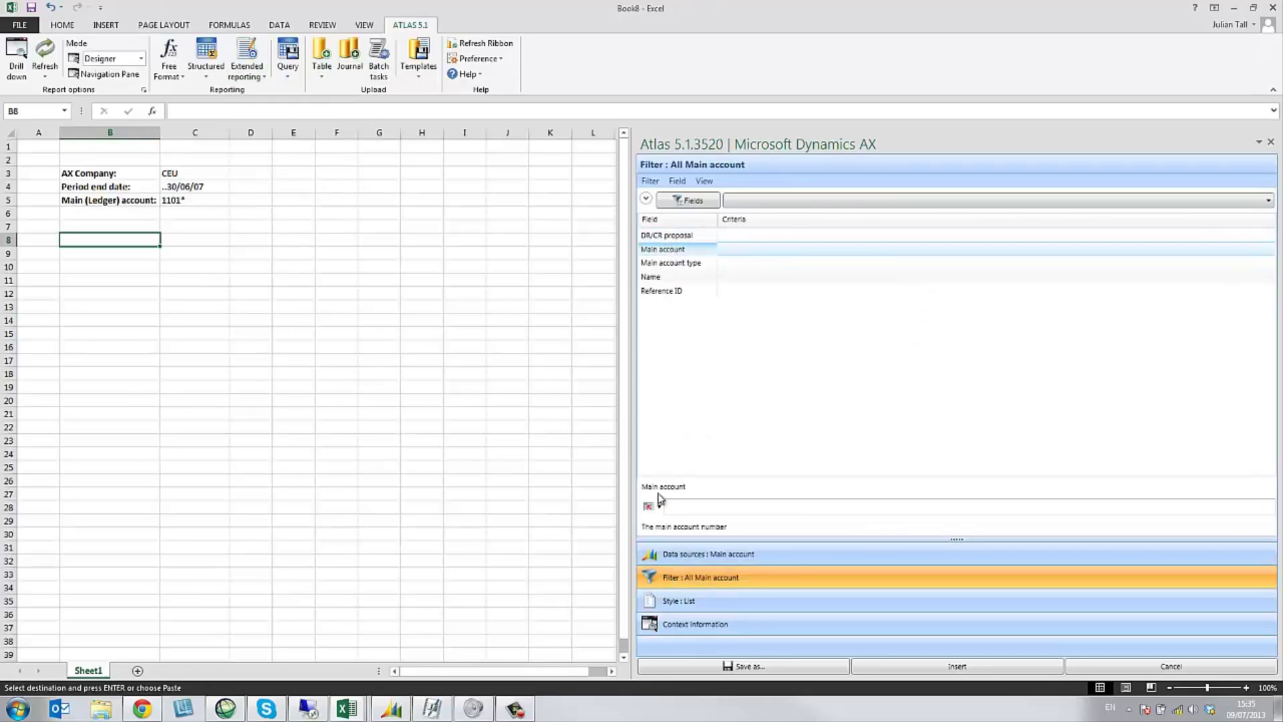
click(653, 507)
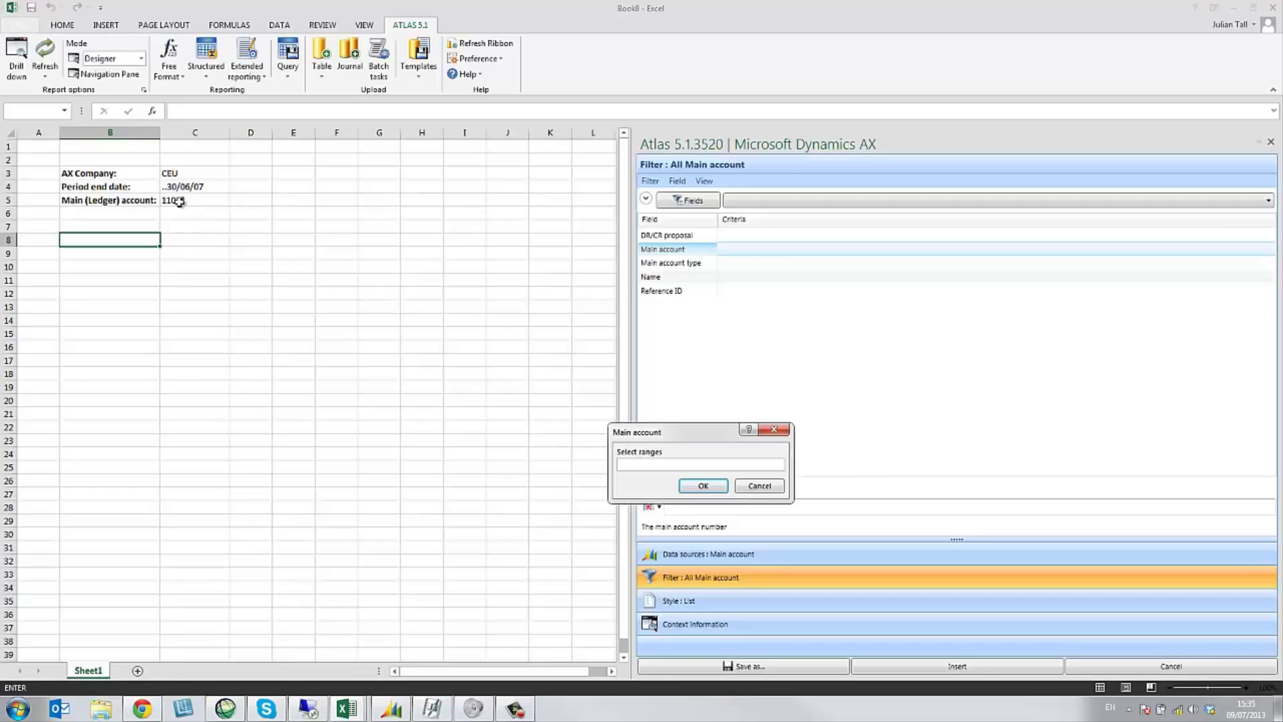
click(177, 200)
click(703, 486)
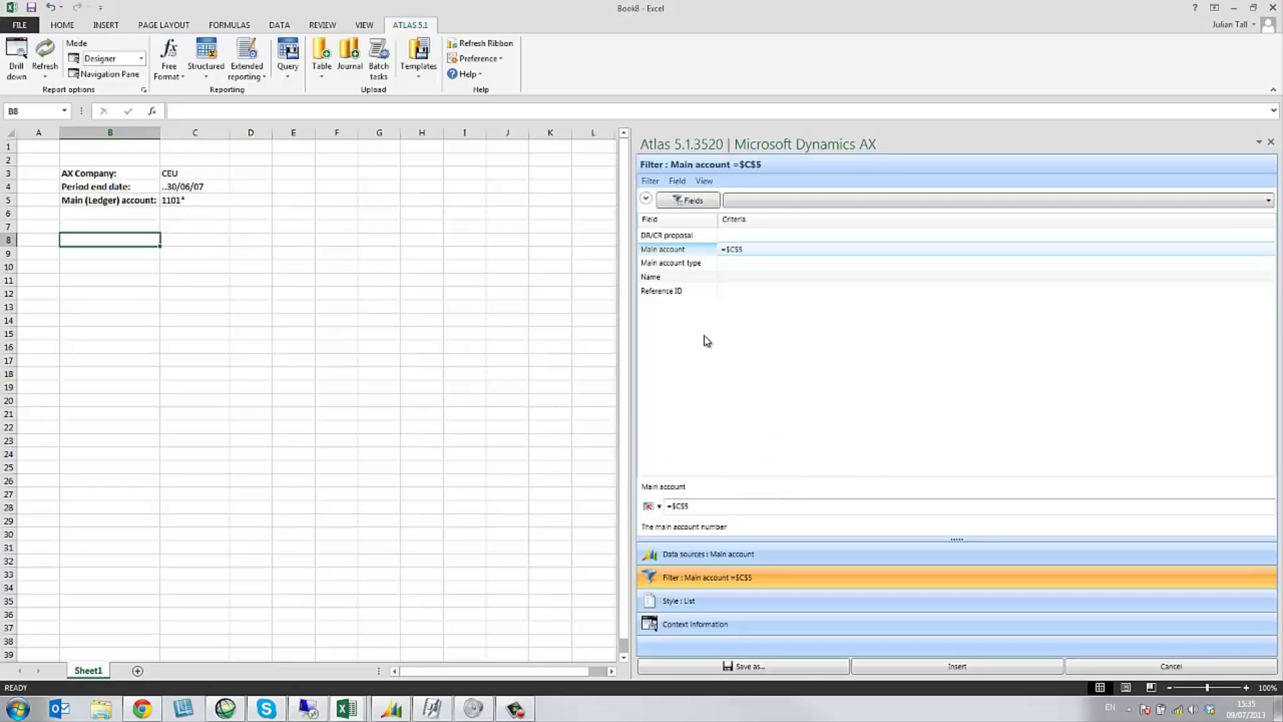
- Restrict Main account type to ProfitAndLoss, Revenue, Expense, BalanceSheet, Asset, Liability and Equity
click(679, 264)
right_click(679, 264)
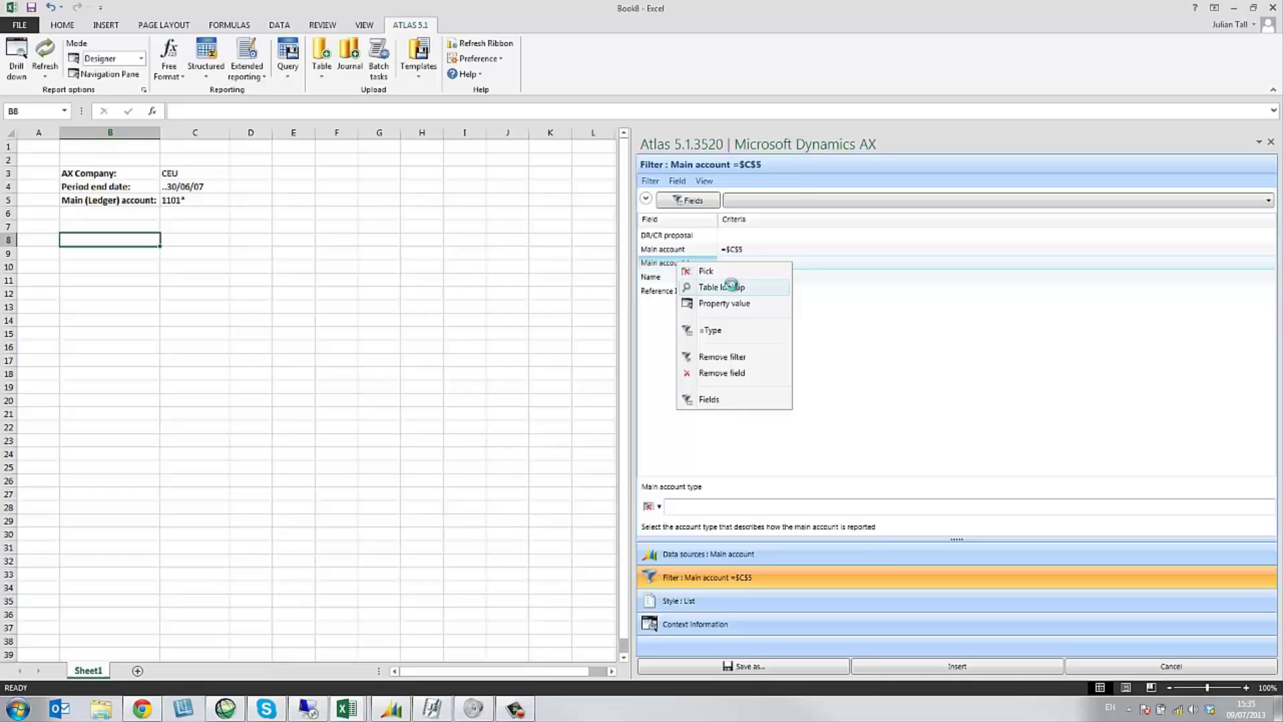
click(736, 284)
click(420, 284)
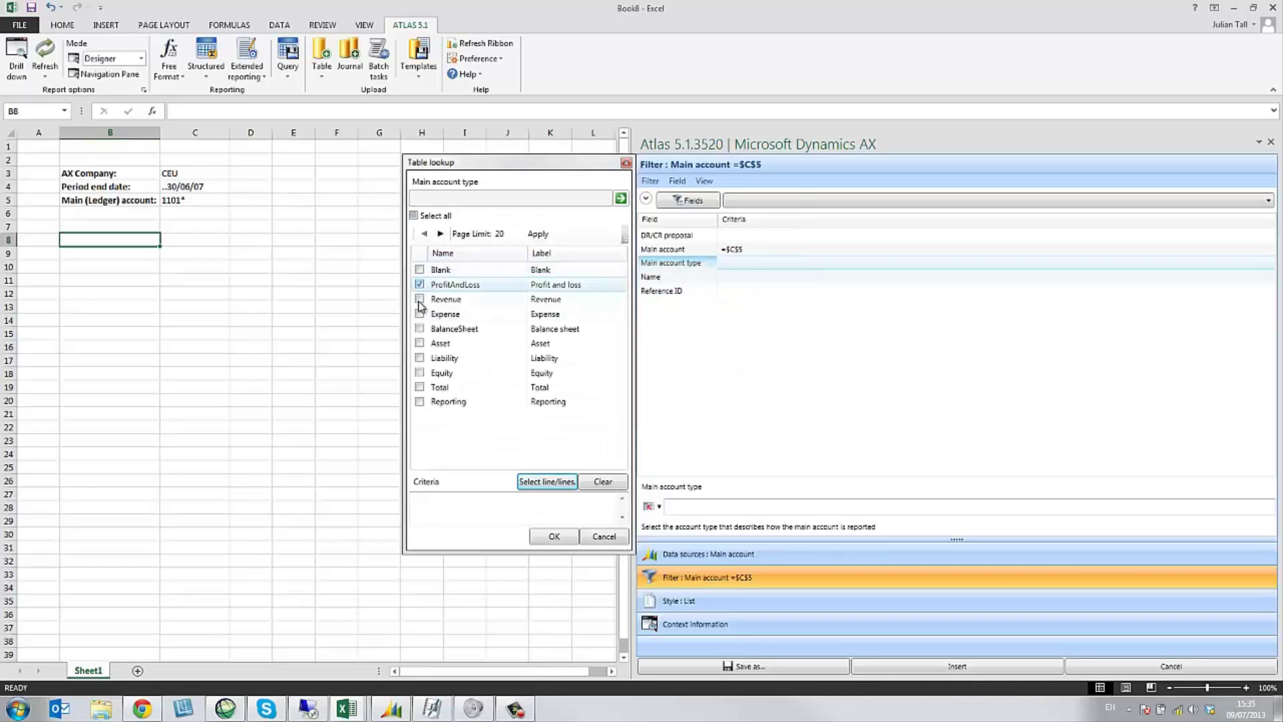
click(420, 299)
click(420, 313)
click(419, 329)
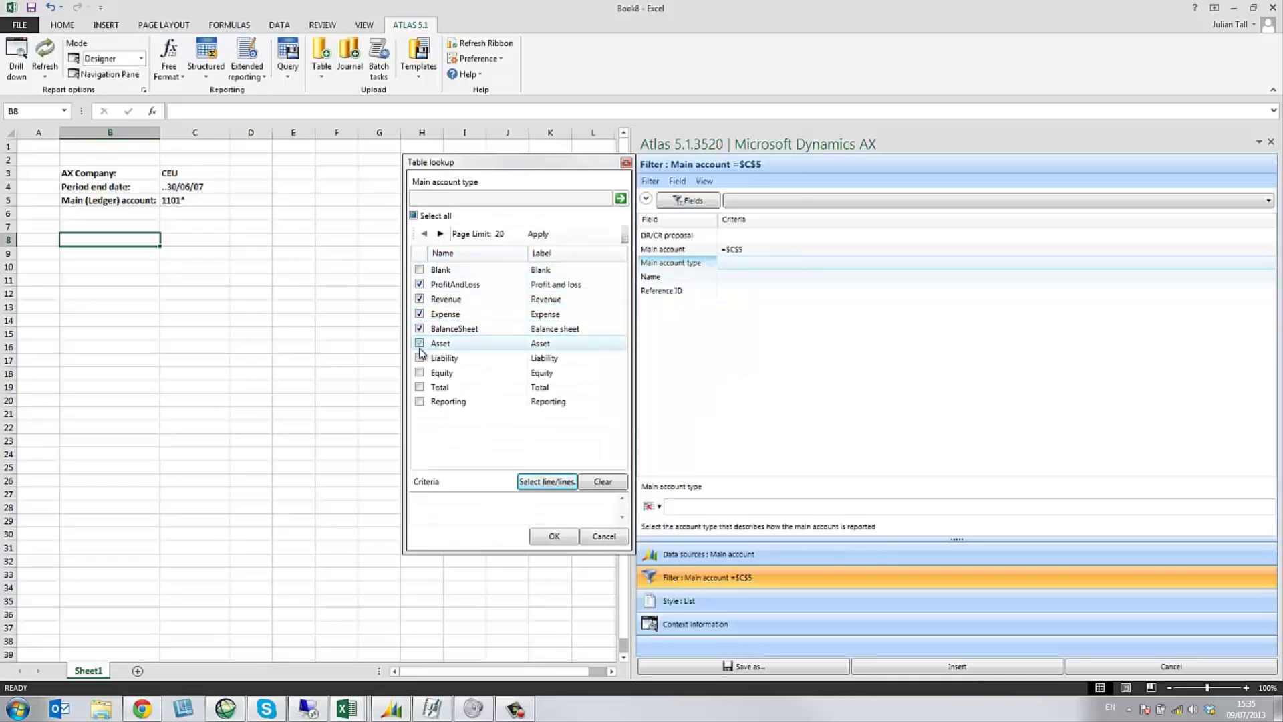
click(420, 343)
click(420, 357)
click(540, 480)
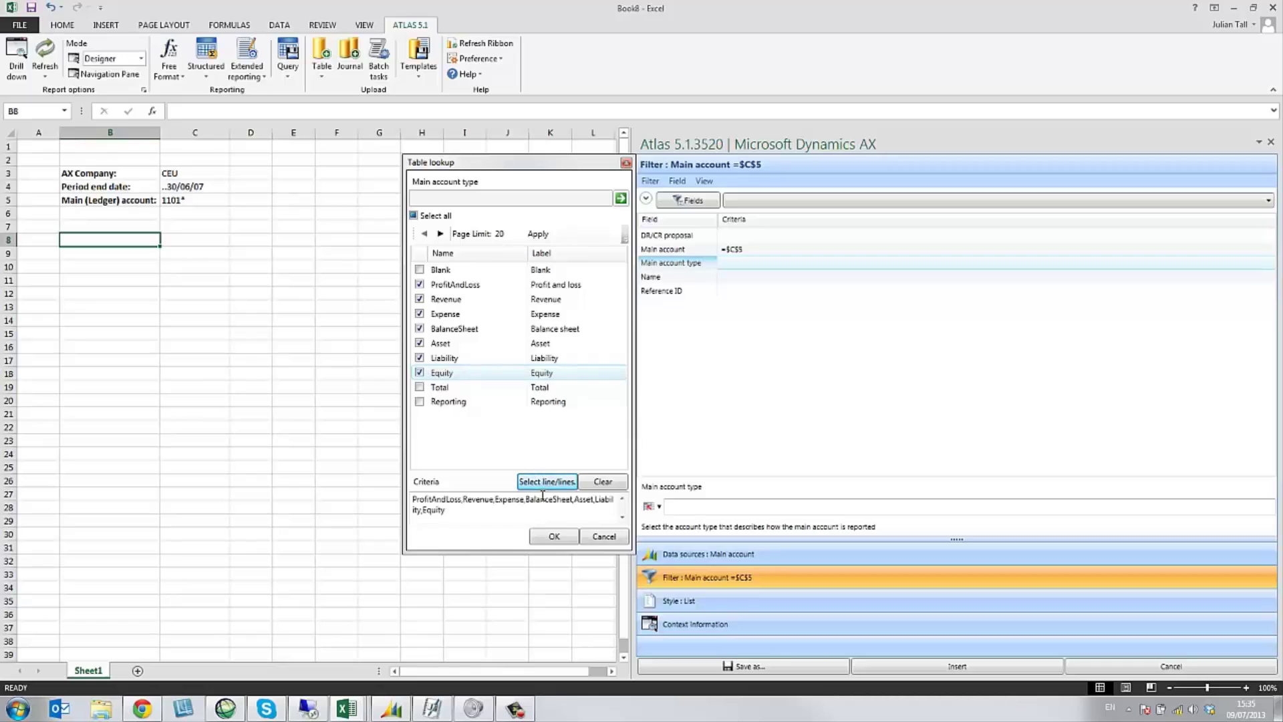
click(554, 536)
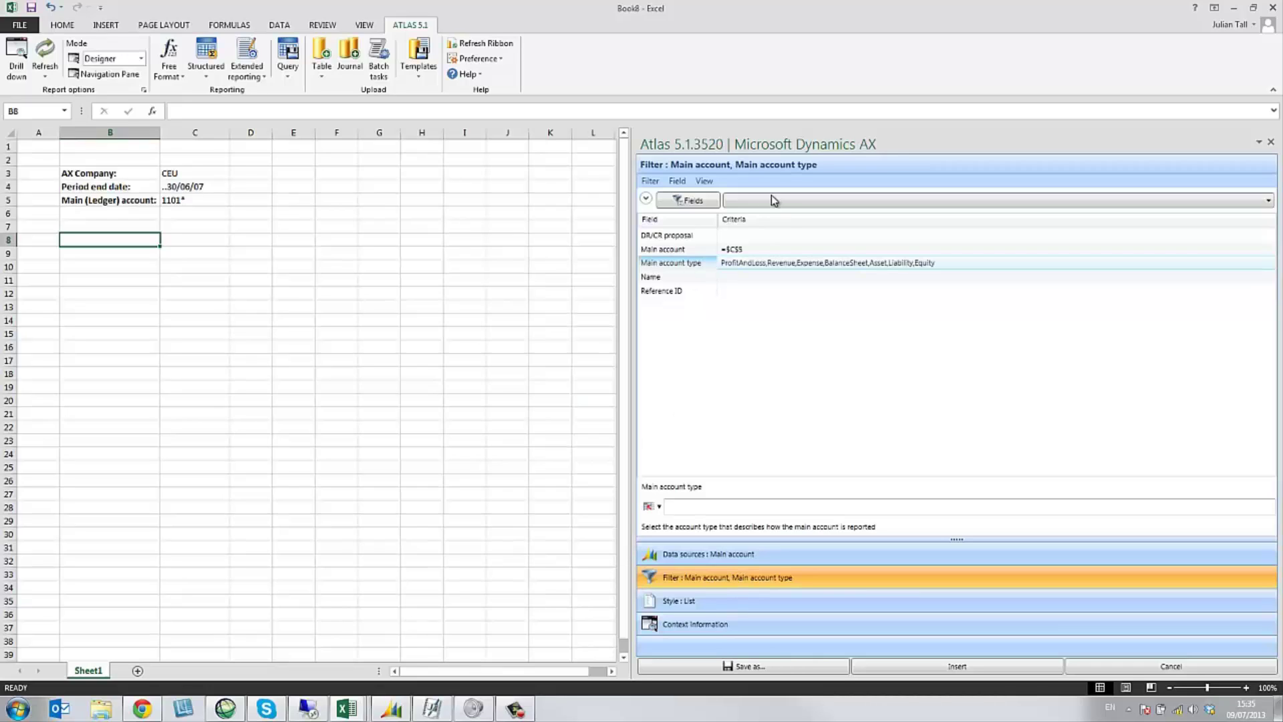
- Add Chart of accounts from the related LedgerChartOfAccounts table as a filter field
click(689, 200)
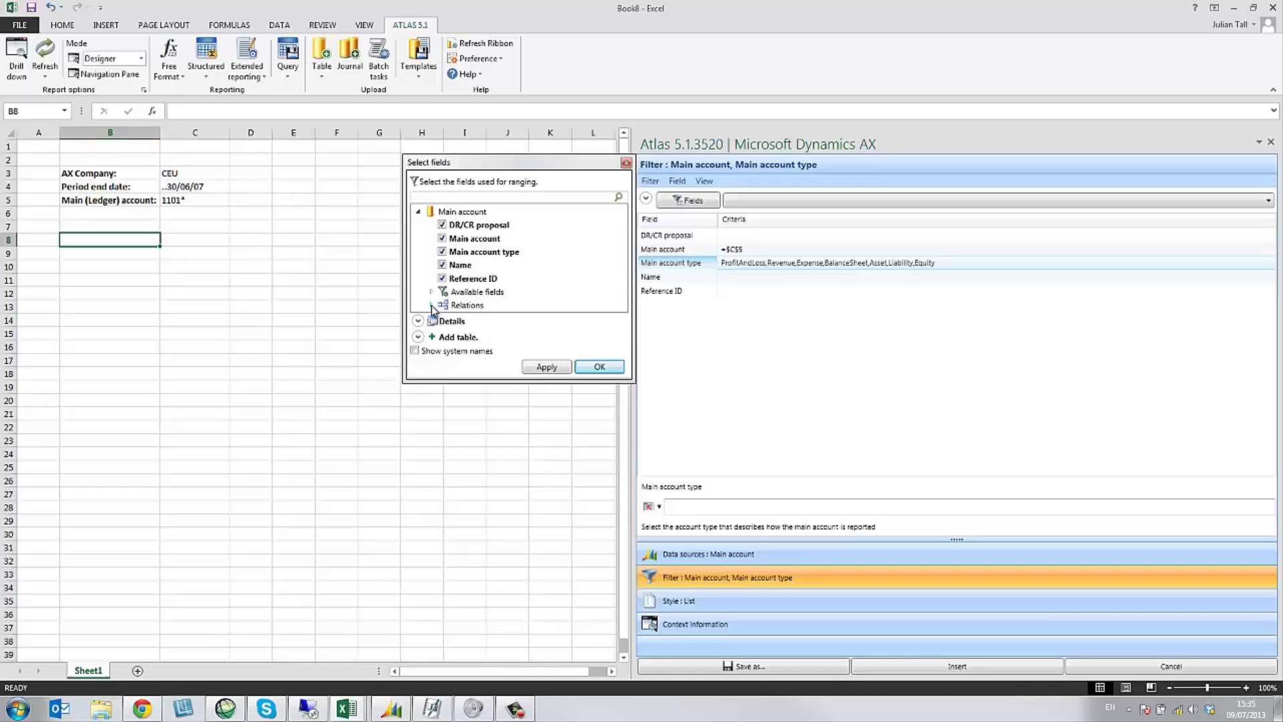
click(432, 306)
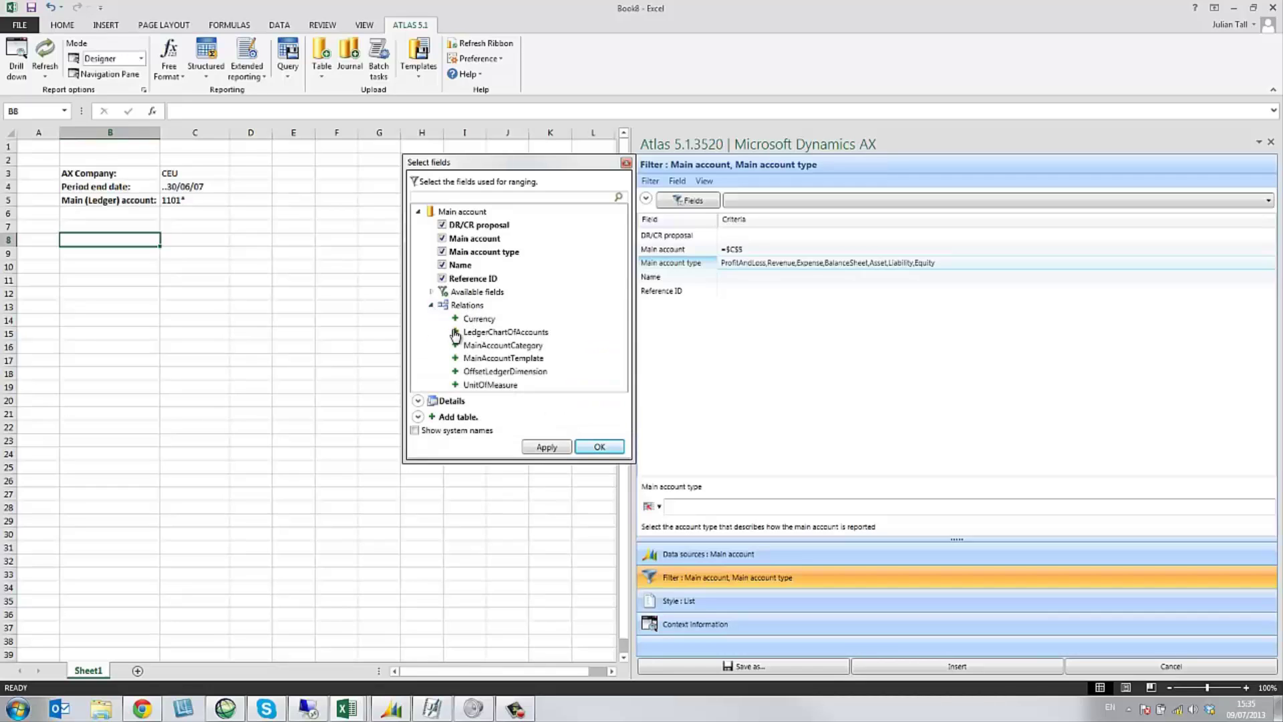
double_click(472, 336)
click(432, 413)
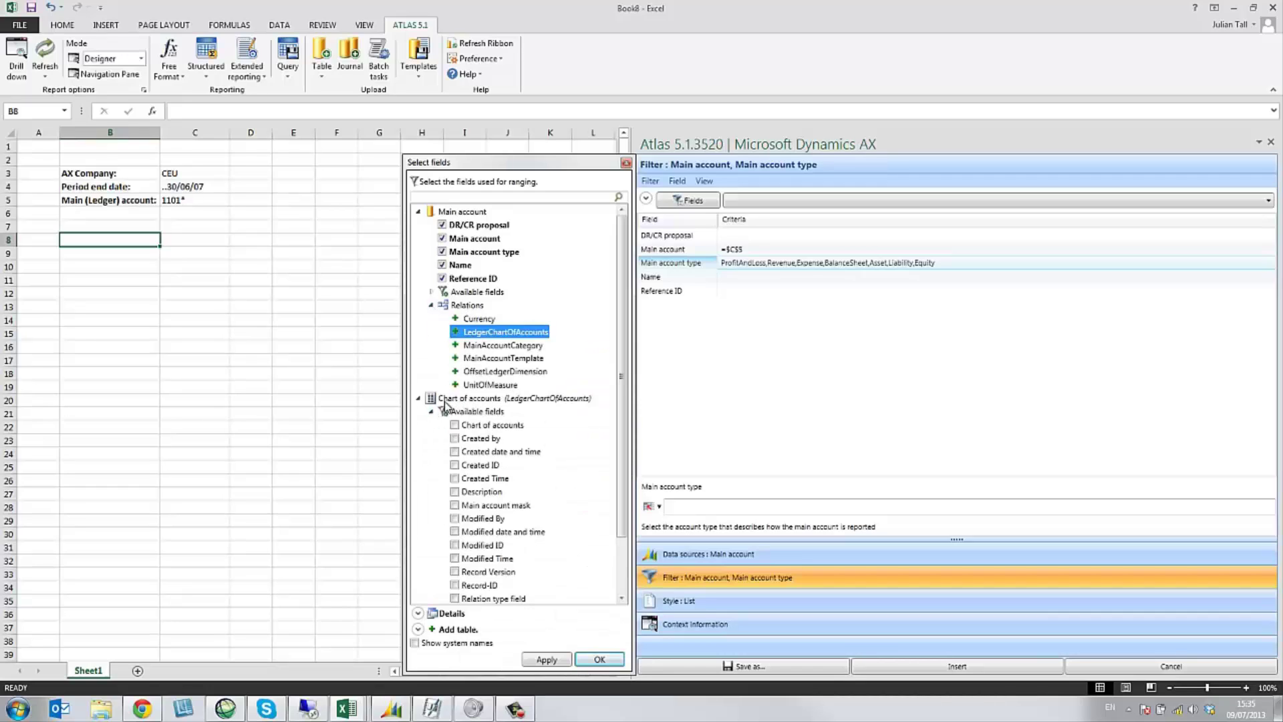
click(455, 425)
click(596, 660)
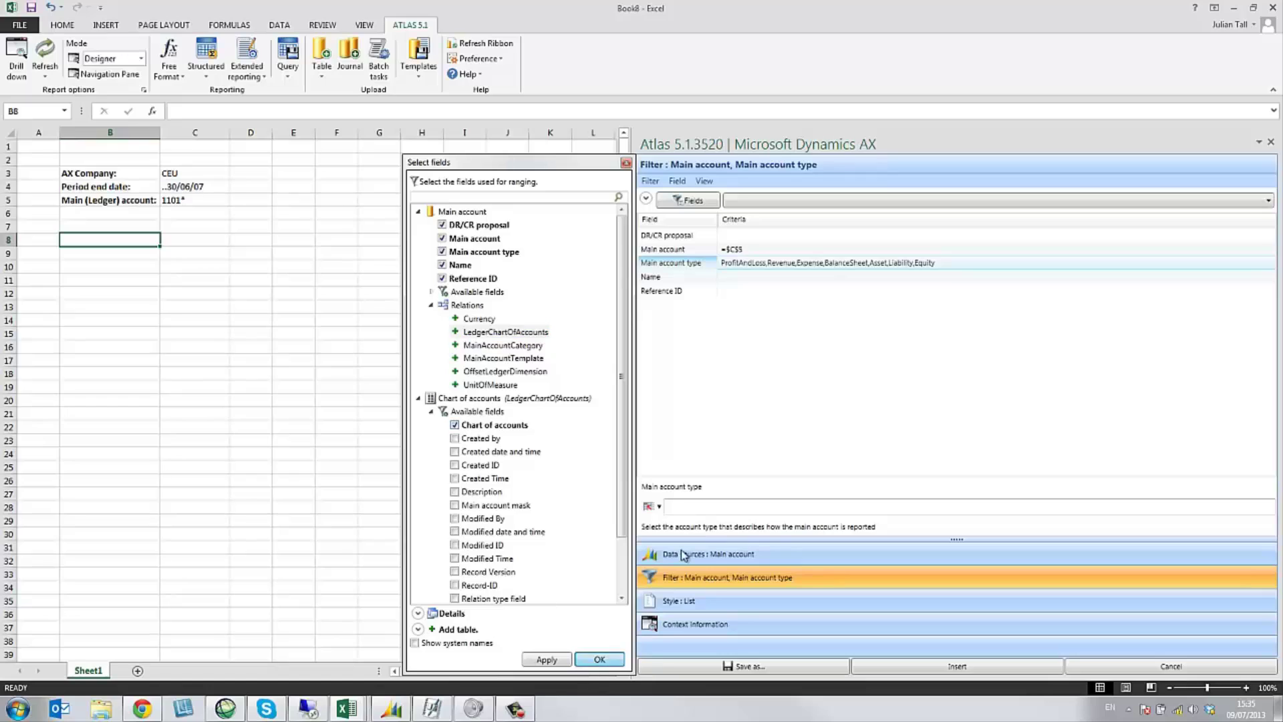
- Set the Chart of accounts criterion to Corporate Main Account (Shared)
right_click(689, 308)
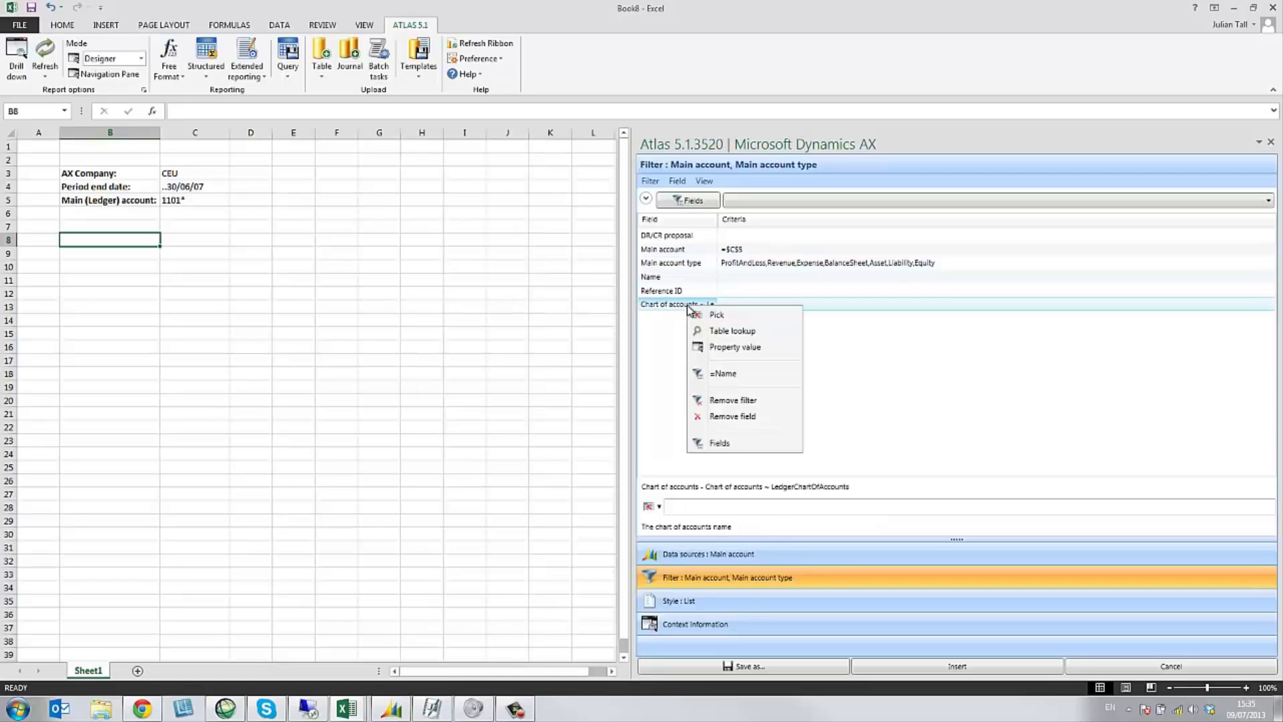
click(721, 333)
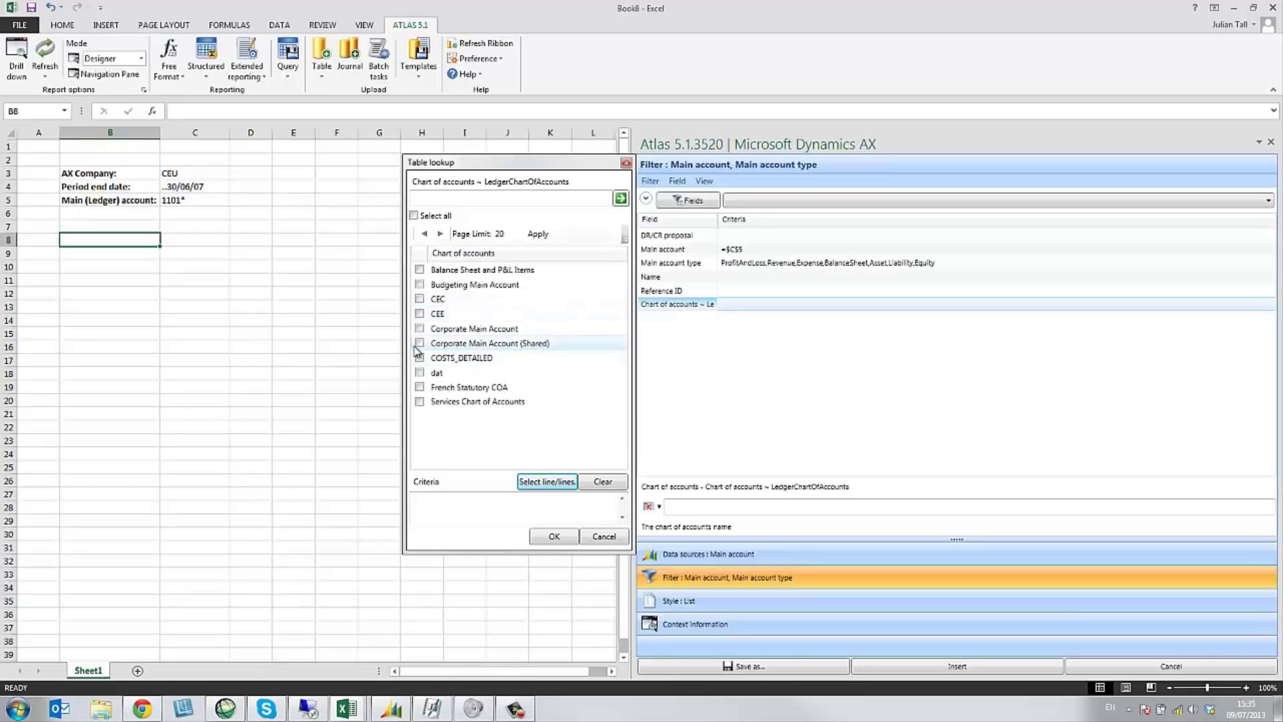
click(419, 344)
click(547, 482)
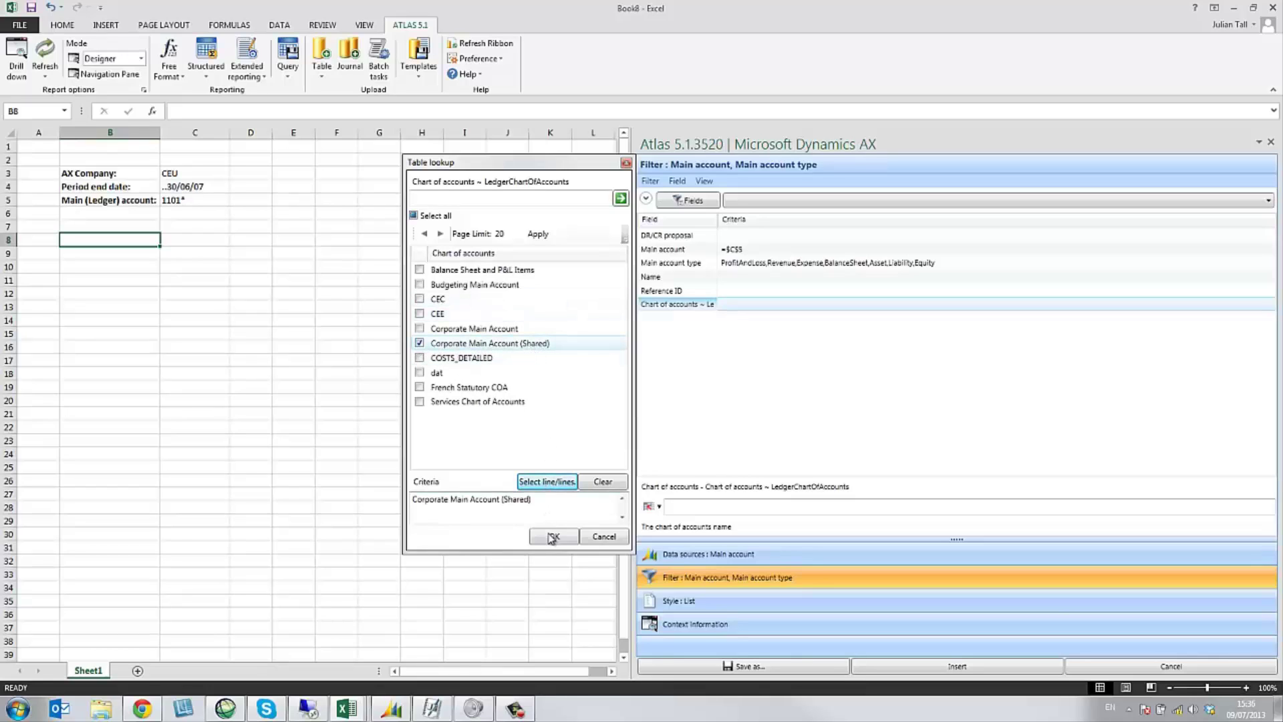
click(554, 536)
click(674, 601)
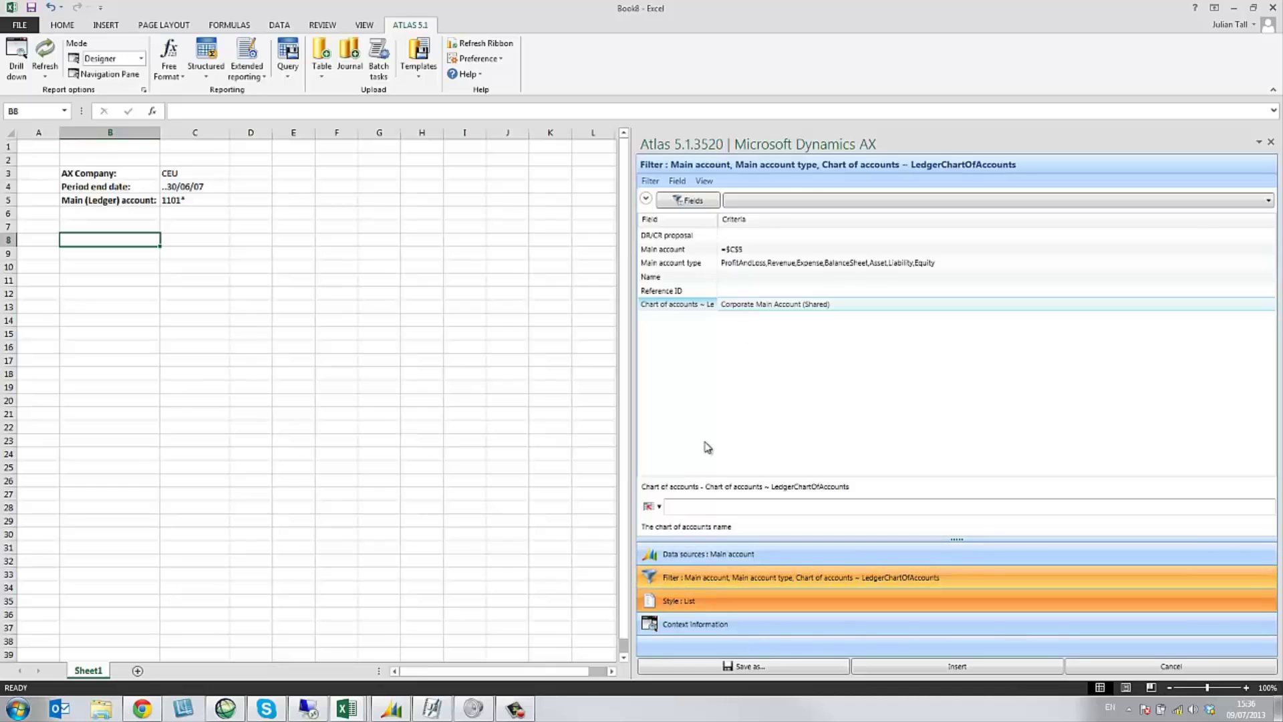
- Remove the Reference ID and DR/CR proposal columns from the report layout
click(700, 242)
click(717, 197)
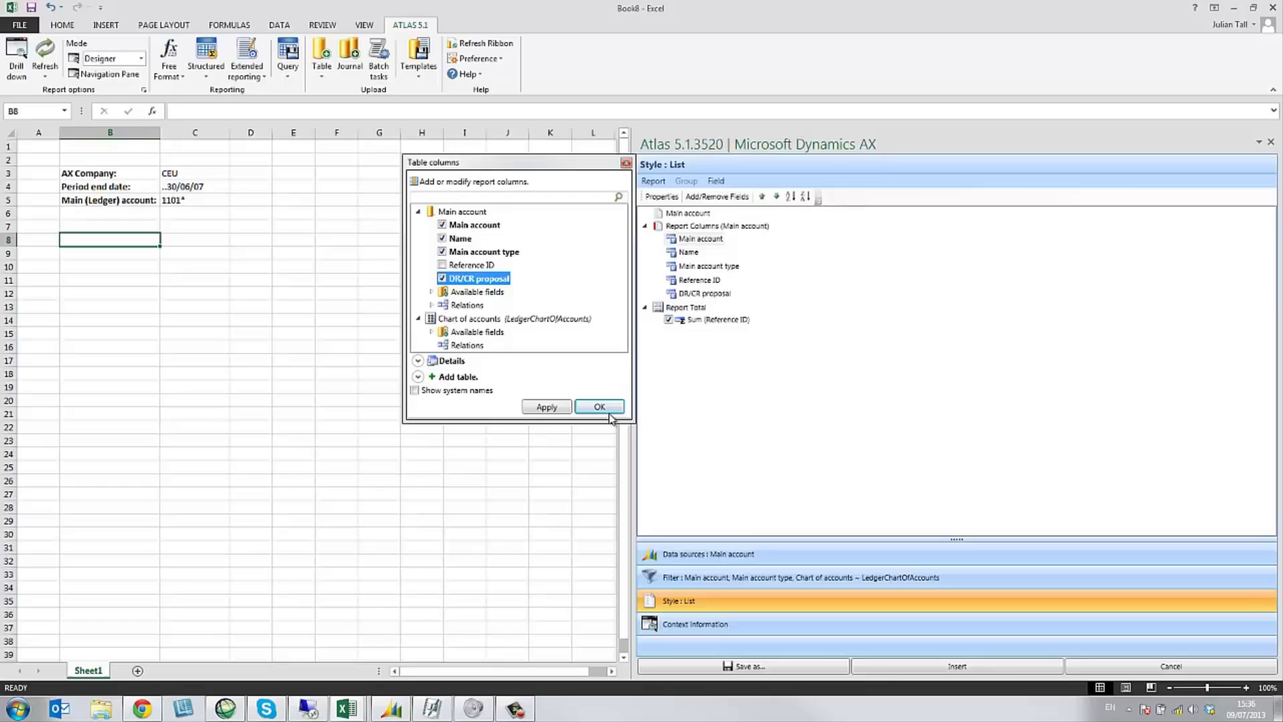
click(607, 410)
click(717, 196)
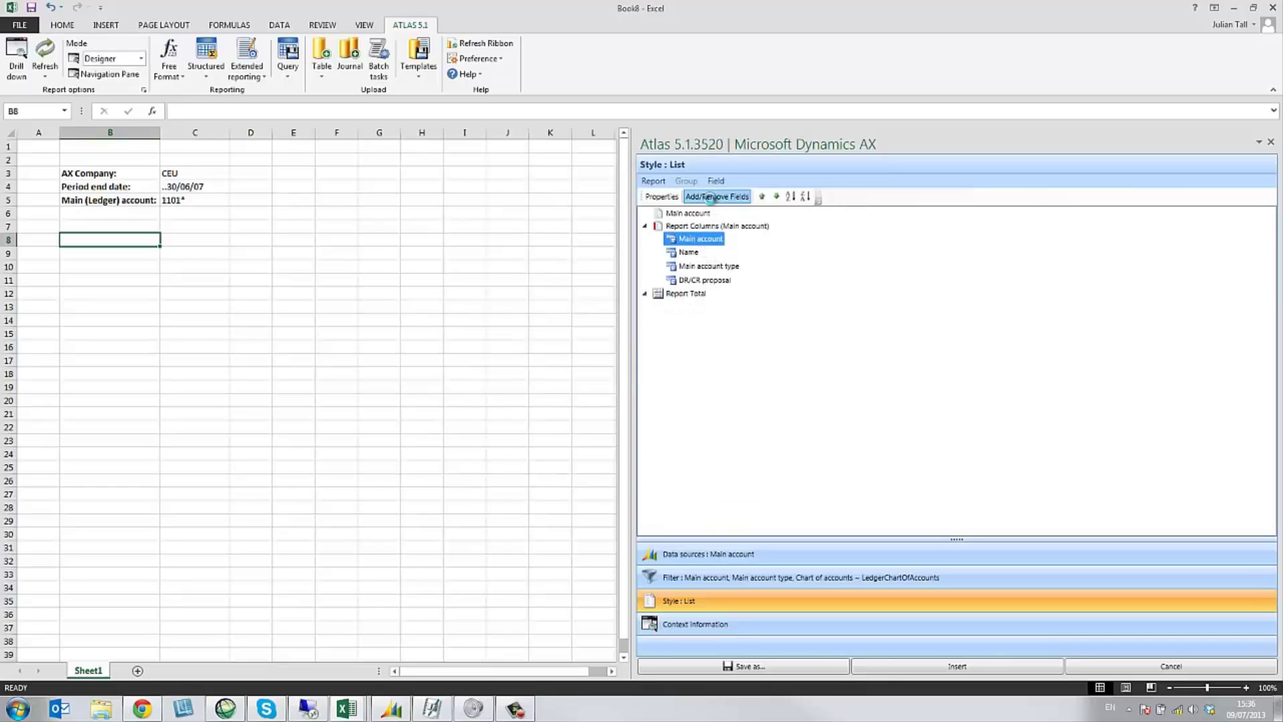
click(442, 265)
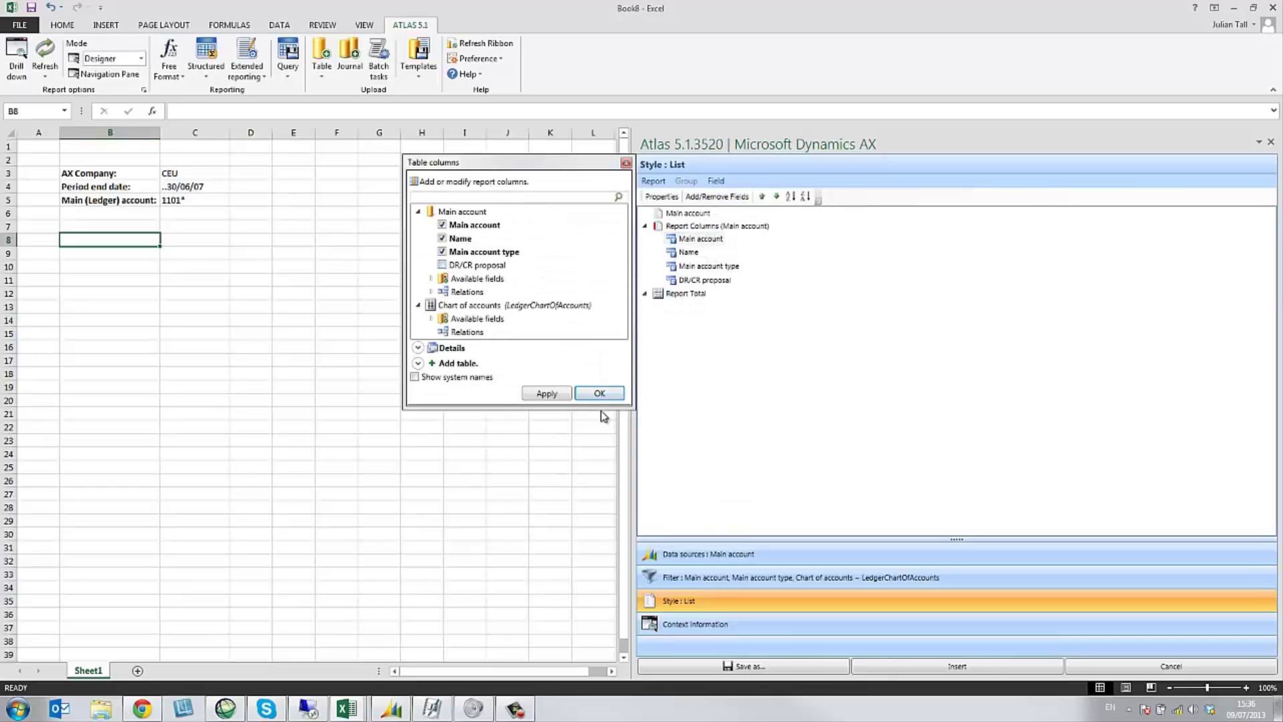
click(599, 393)
- Add three managed calculated columns to the Report Columns group
click(703, 226)
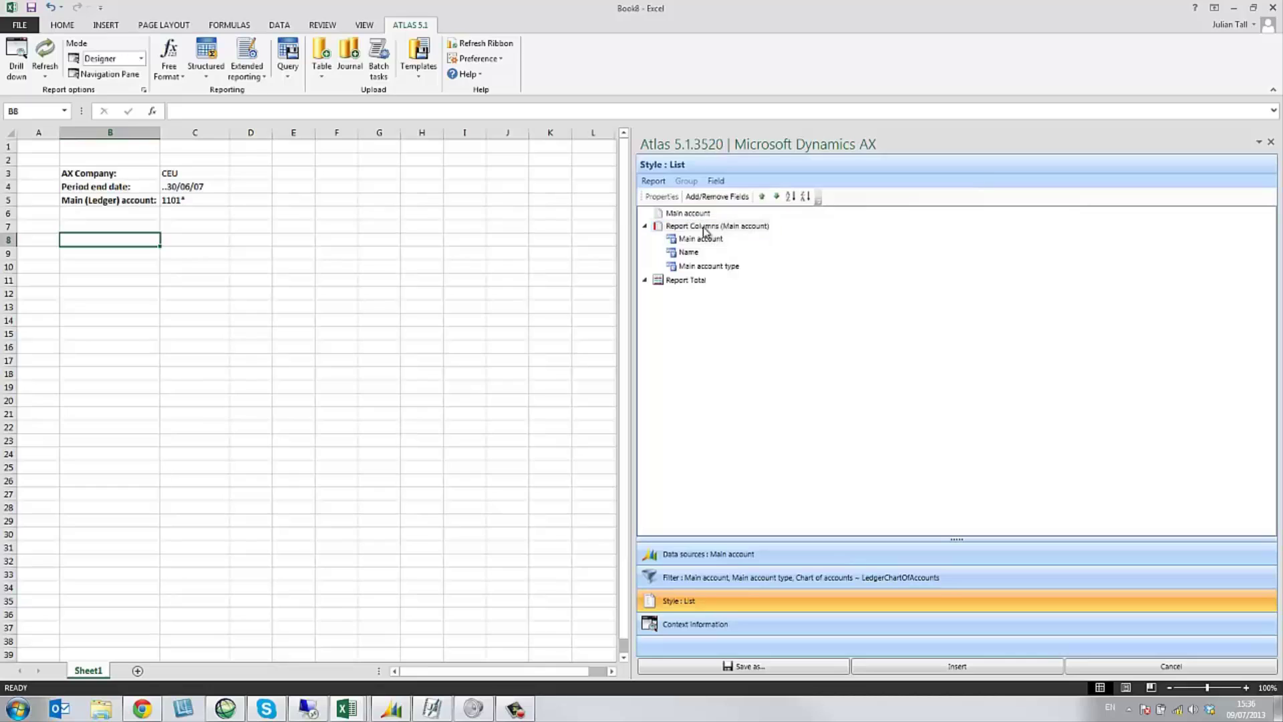
right_click(704, 226)
click(723, 245)
right_click(713, 228)
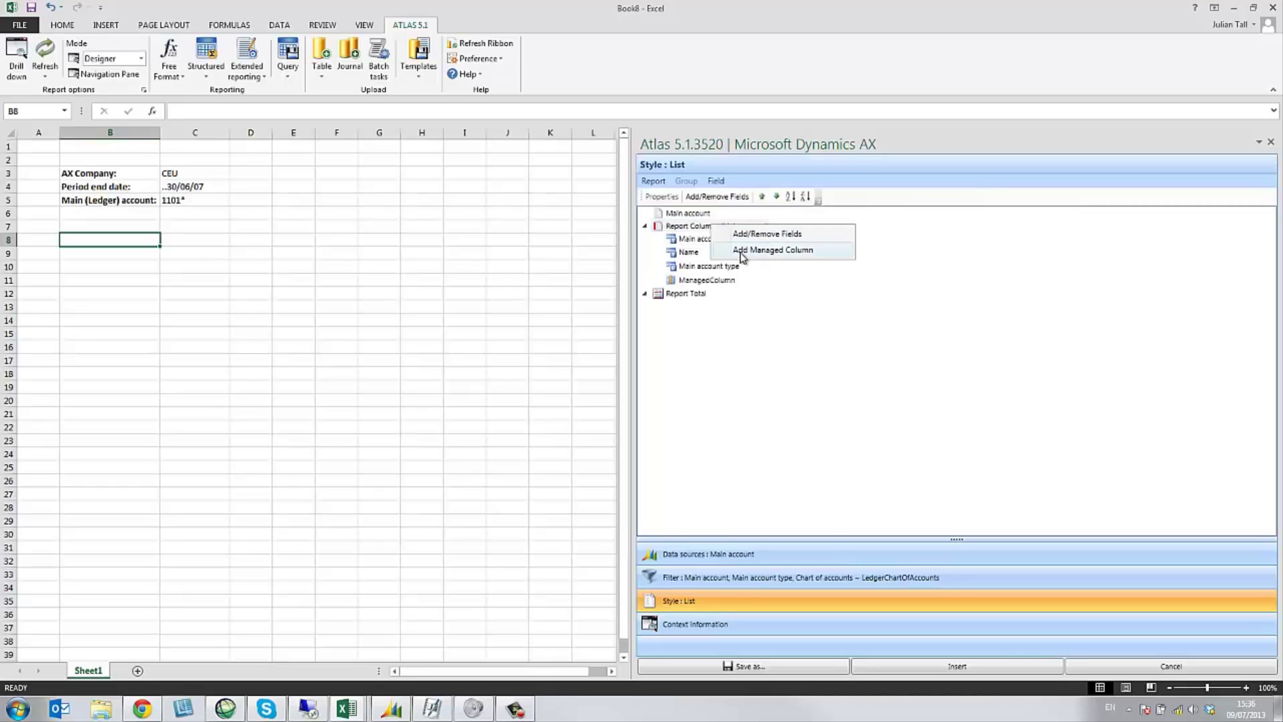
click(735, 247)
right_click(712, 227)
click(735, 247)
- Rename the three new columns Debit, Credit and Balance
click(691, 282)
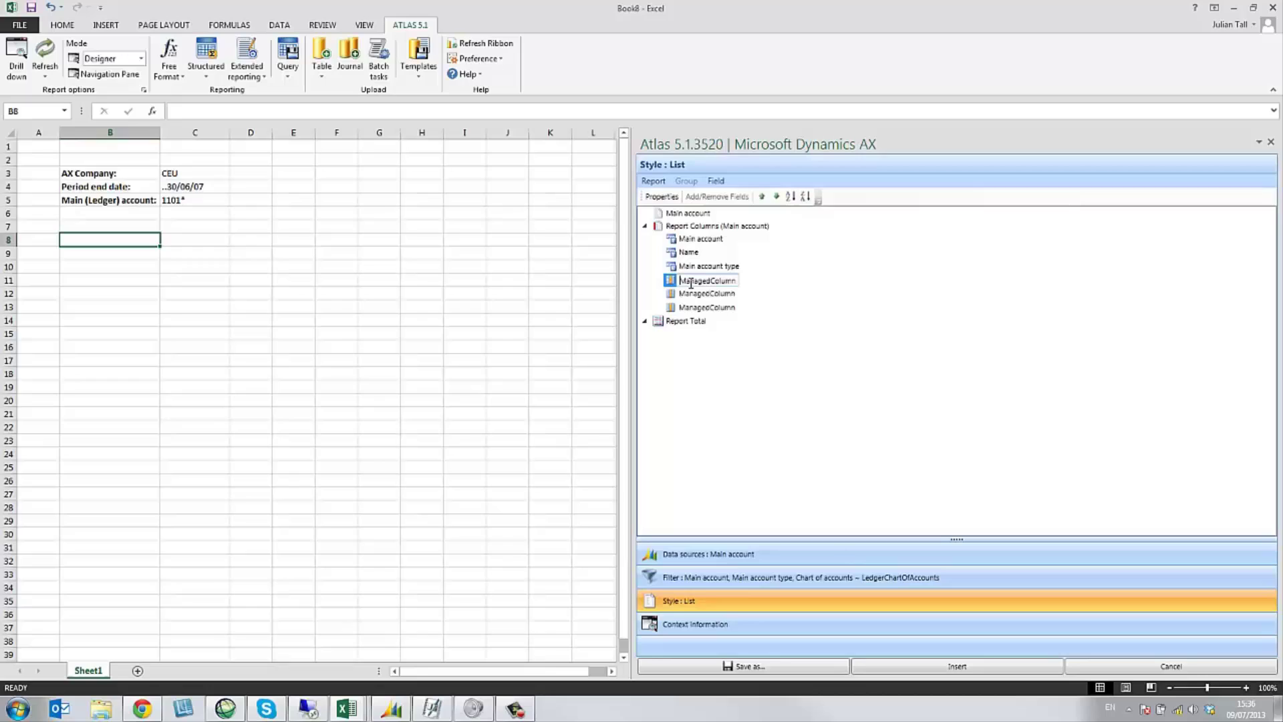
text(Debit)
key(Delete)
key(Delete)
key(Delete)
key(Delete)
key(Delete)
key(Delete)
key(Delete)
key(Delete)
key(Delete)
key(Delete)
key(Delete)
key(Delete)
click(693, 294)
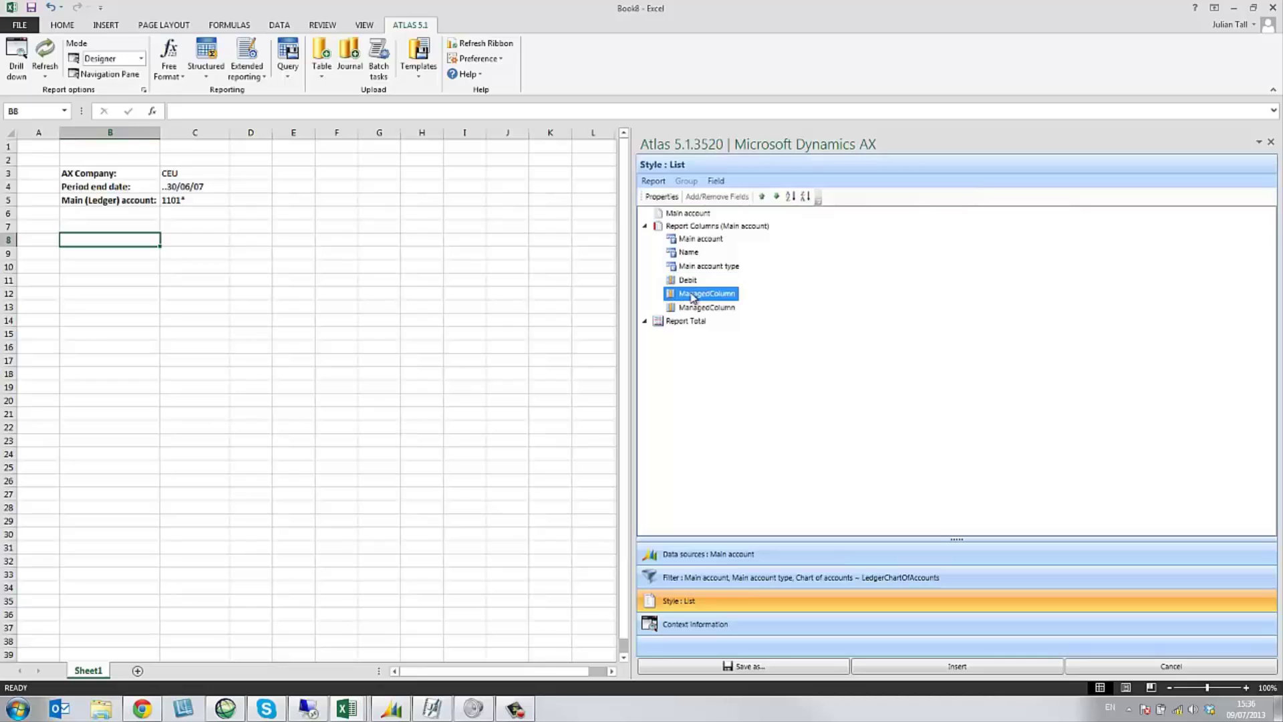
click(692, 297)
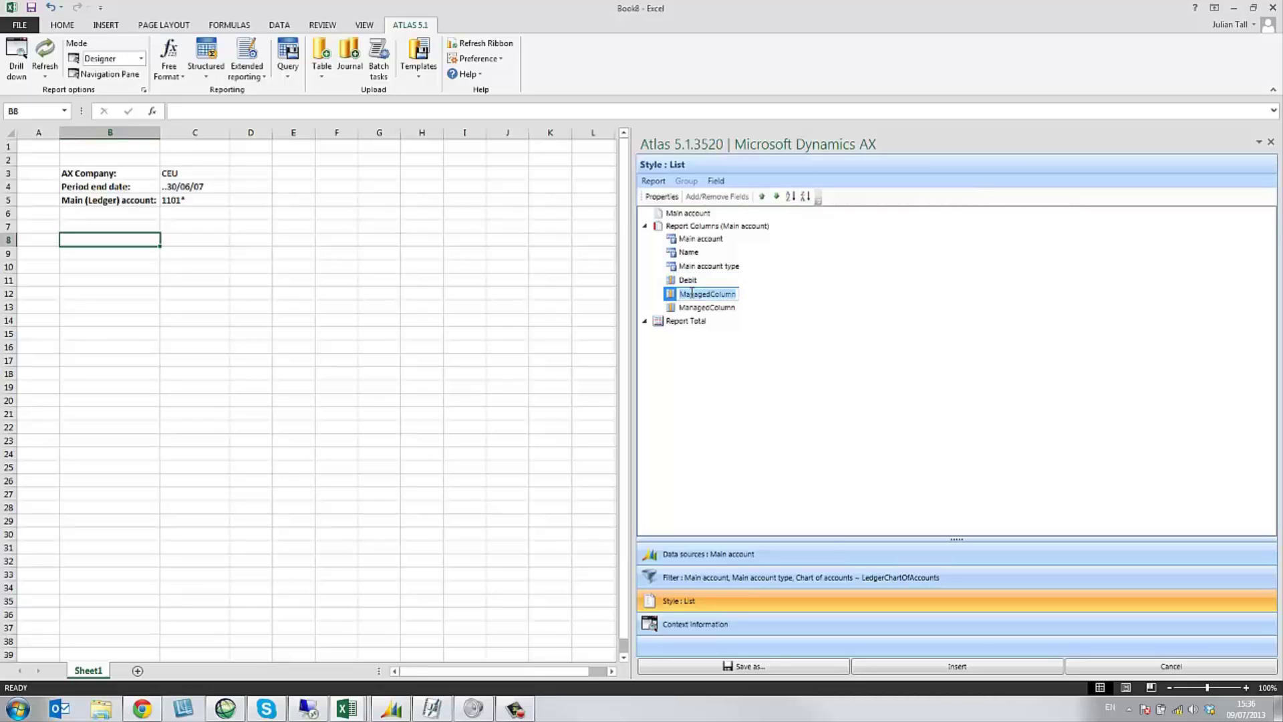
text(Credit)
key(Return)
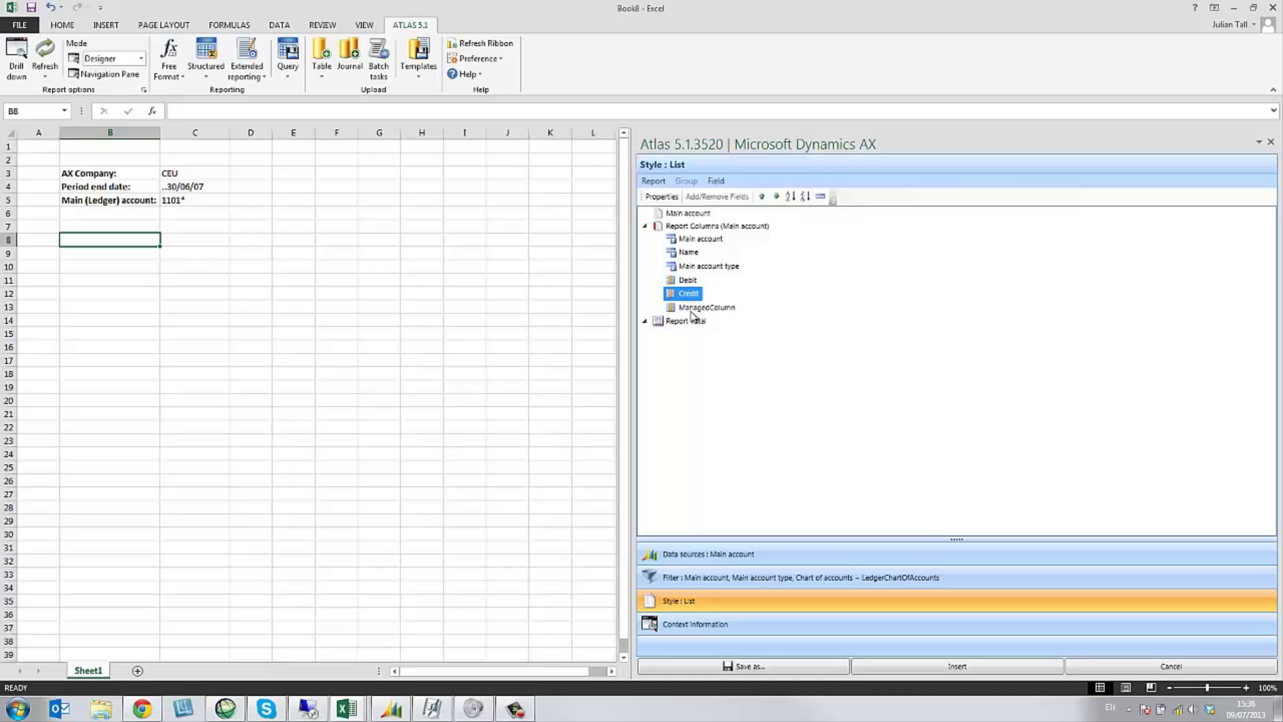
click(691, 309)
text(B)
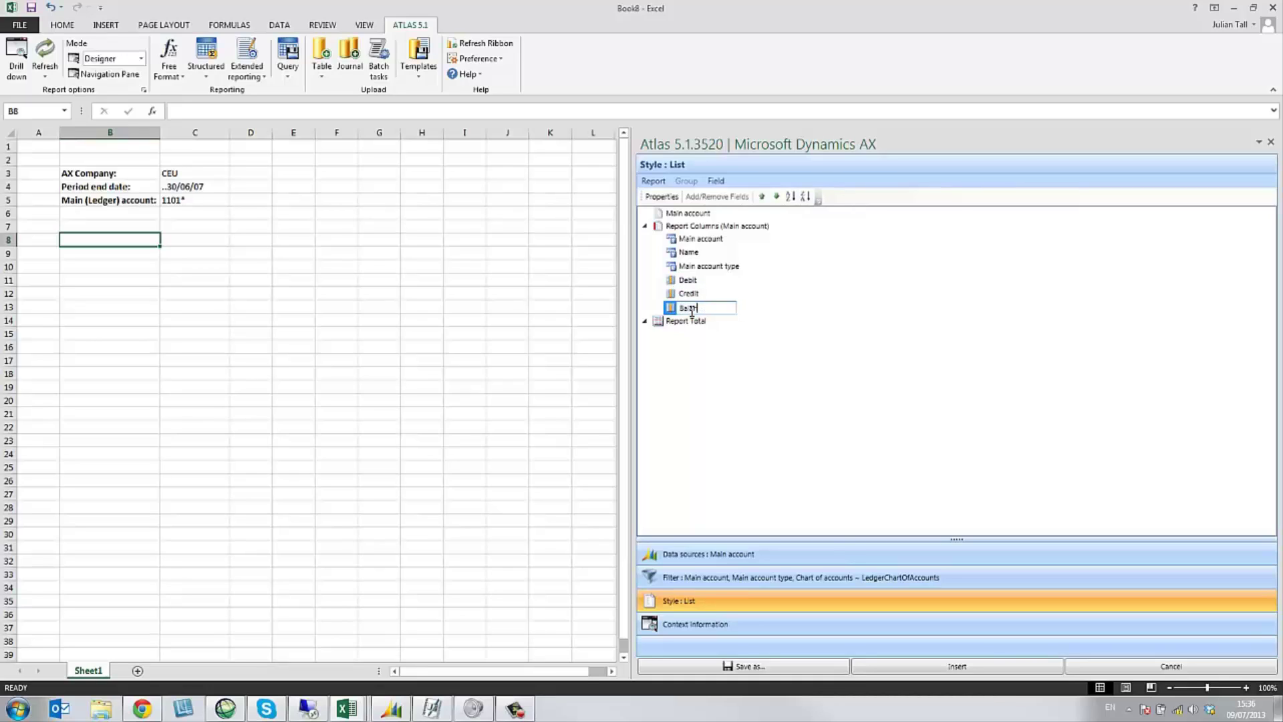
text(alance)
key(Return)
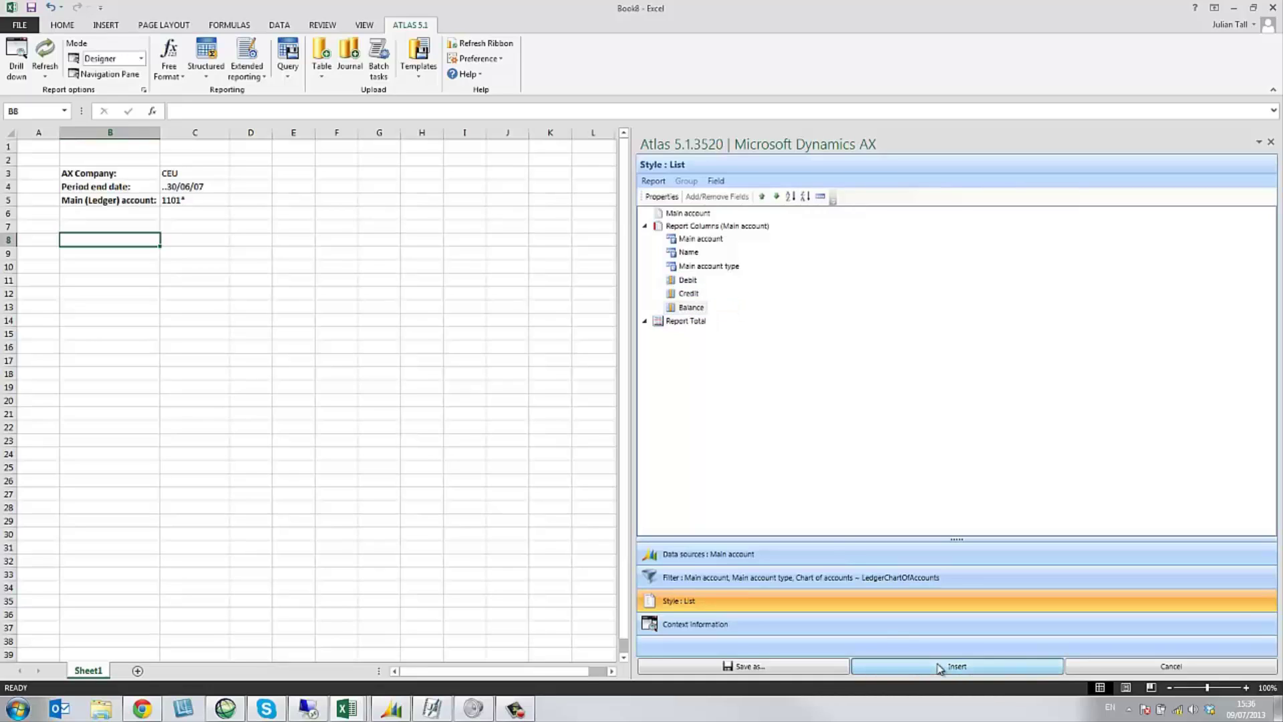
- Insert the main account list into the sheet and widen the Debit, Credit and Balance columns E–G
click(957, 666)
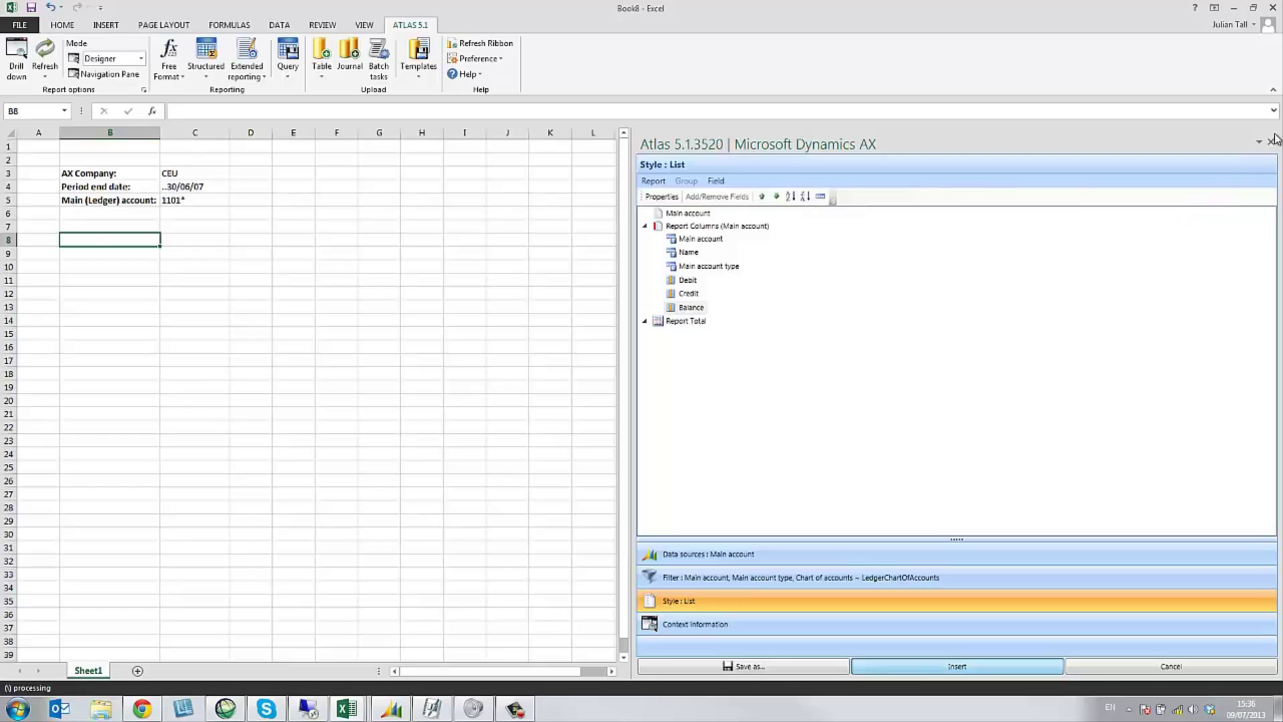
drag(449, 139, 482, 137)
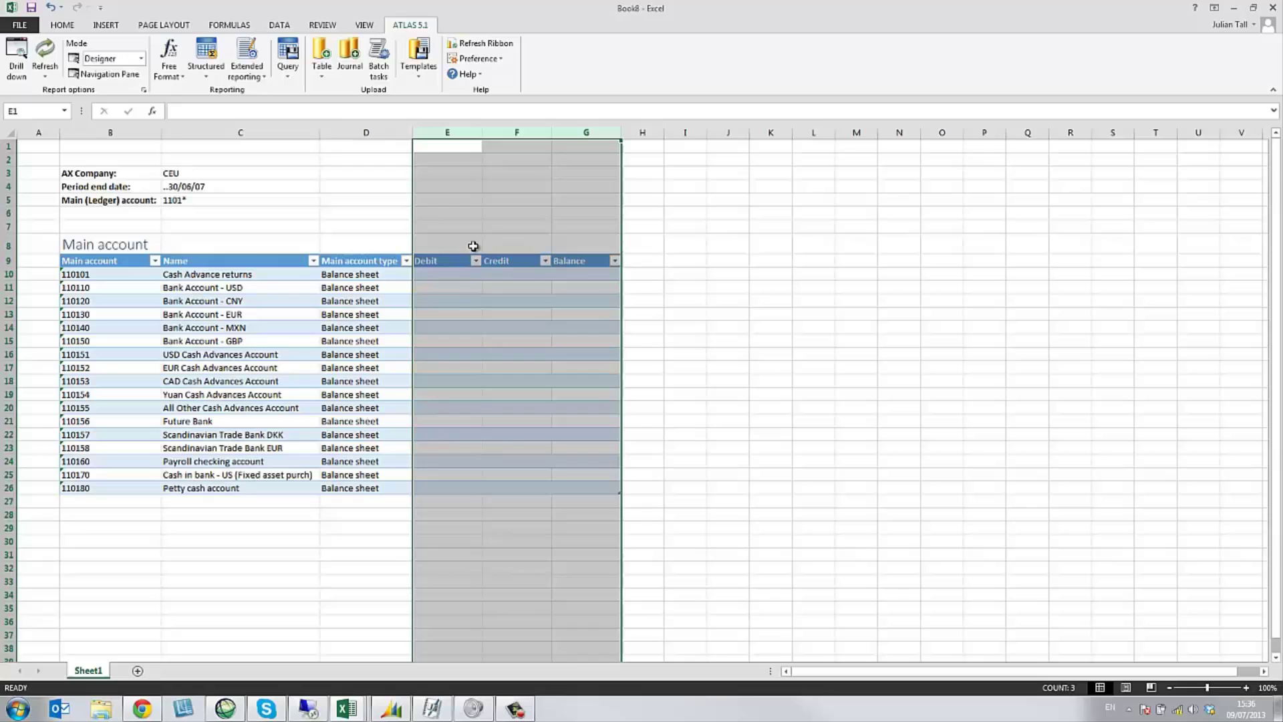
click(449, 273)
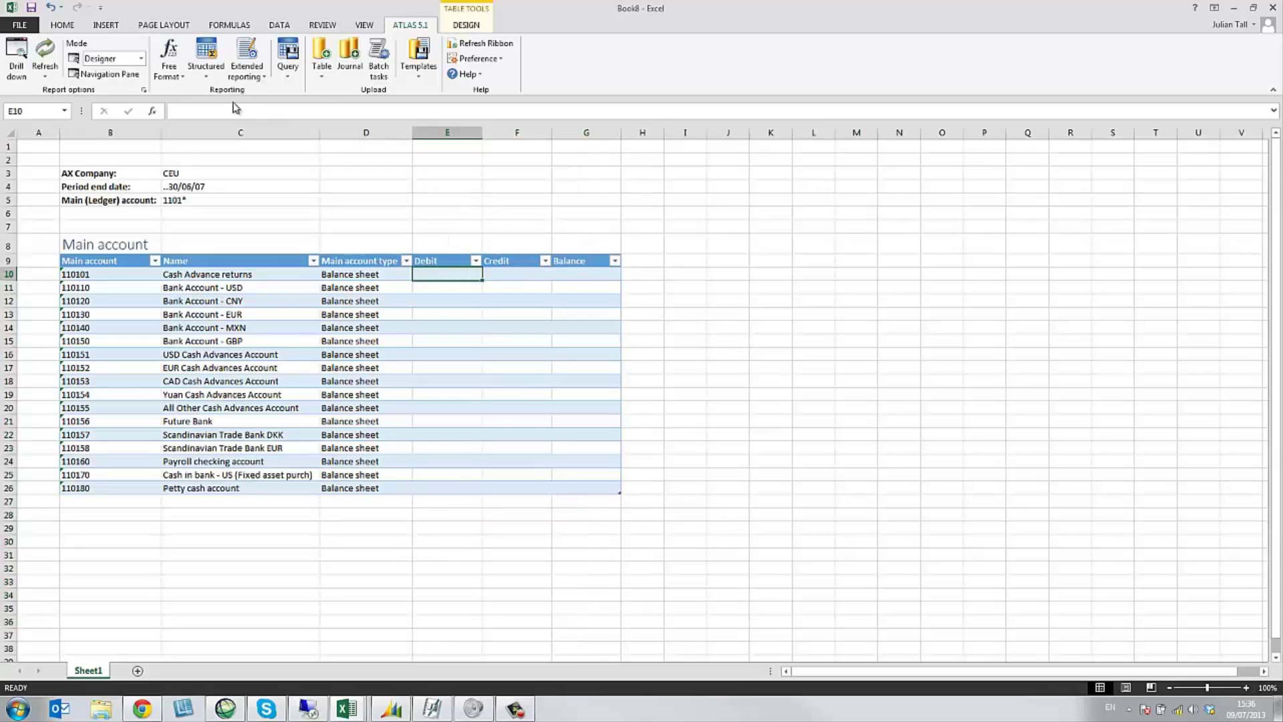
- Create a Free Format balance formula filtered to company $C$3 and date $C$4
click(170, 70)
click(186, 92)
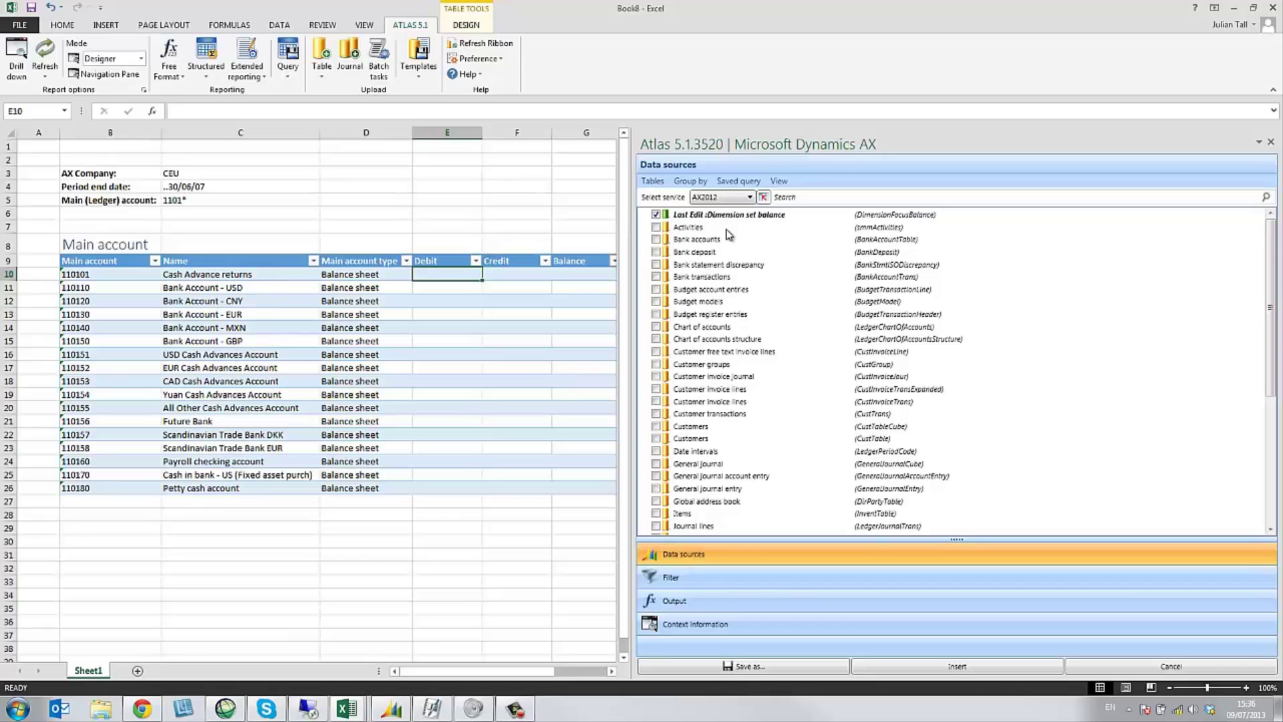
click(670, 581)
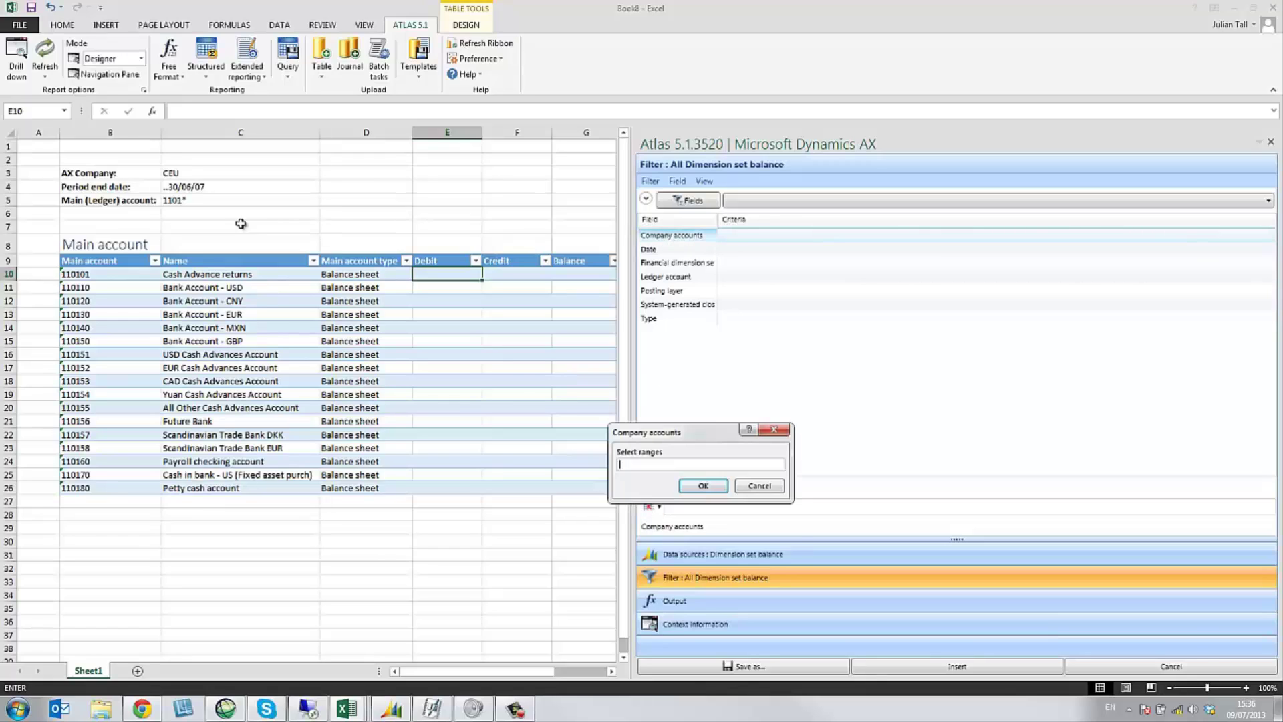
click(649, 507)
click(178, 175)
click(703, 486)
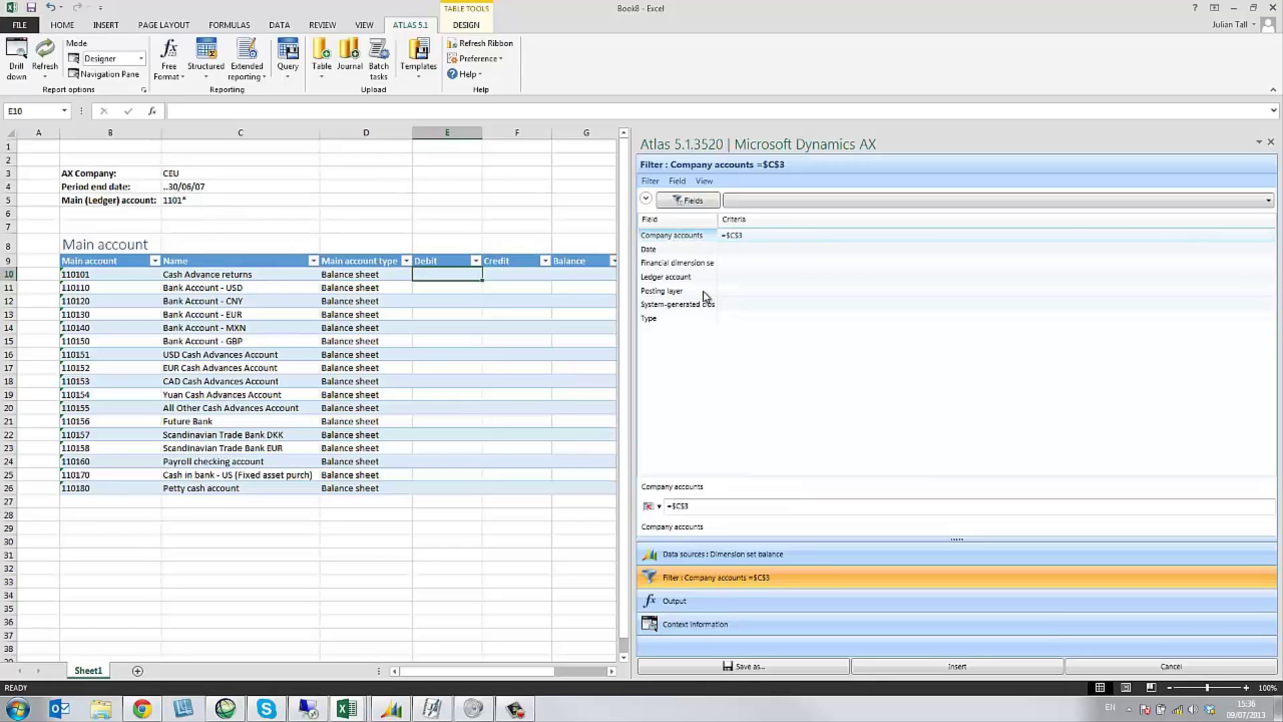
click(648, 506)
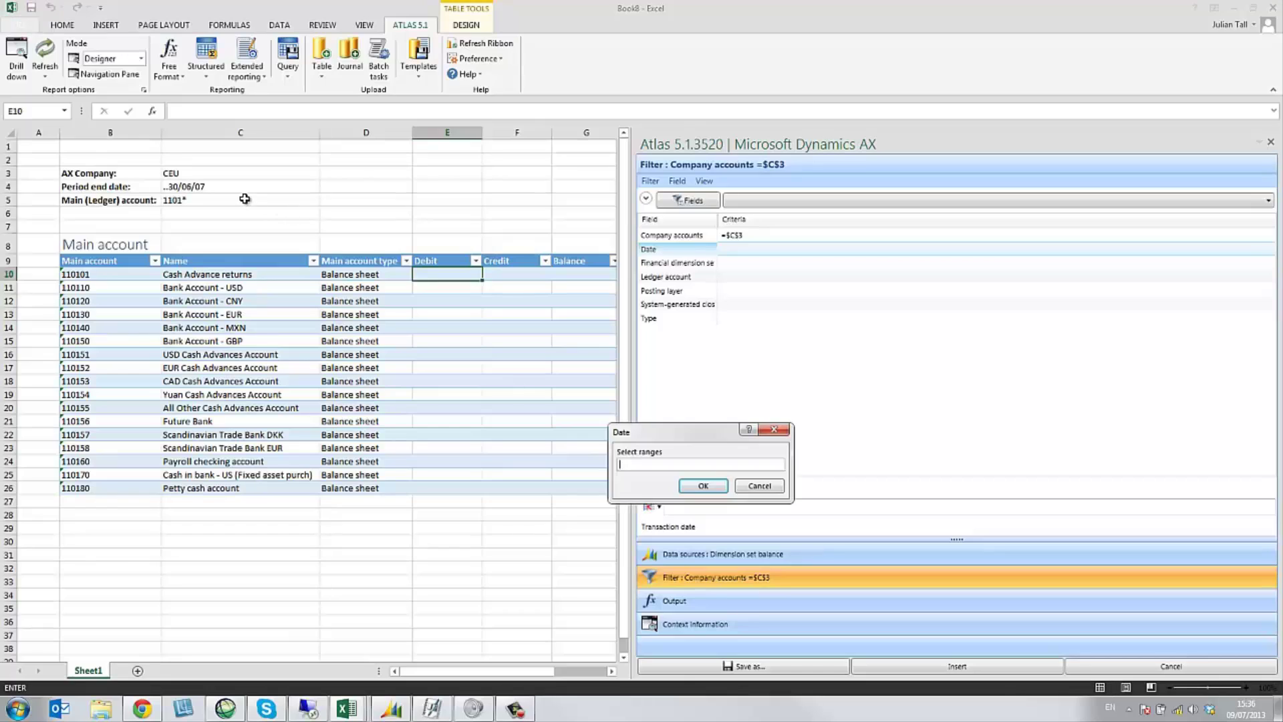
click(200, 187)
click(703, 486)
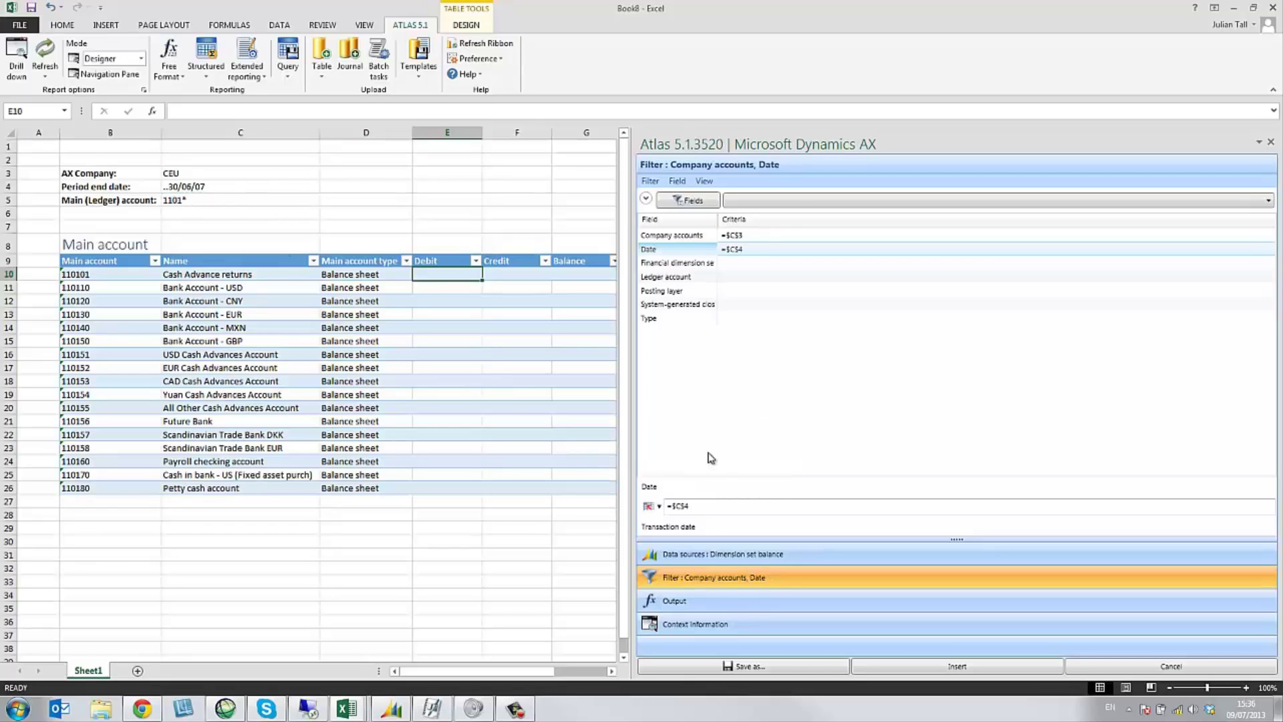
- Limit the balance filter to posting layer Current and type Operating
click(673, 279)
click(670, 294)
right_click(666, 294)
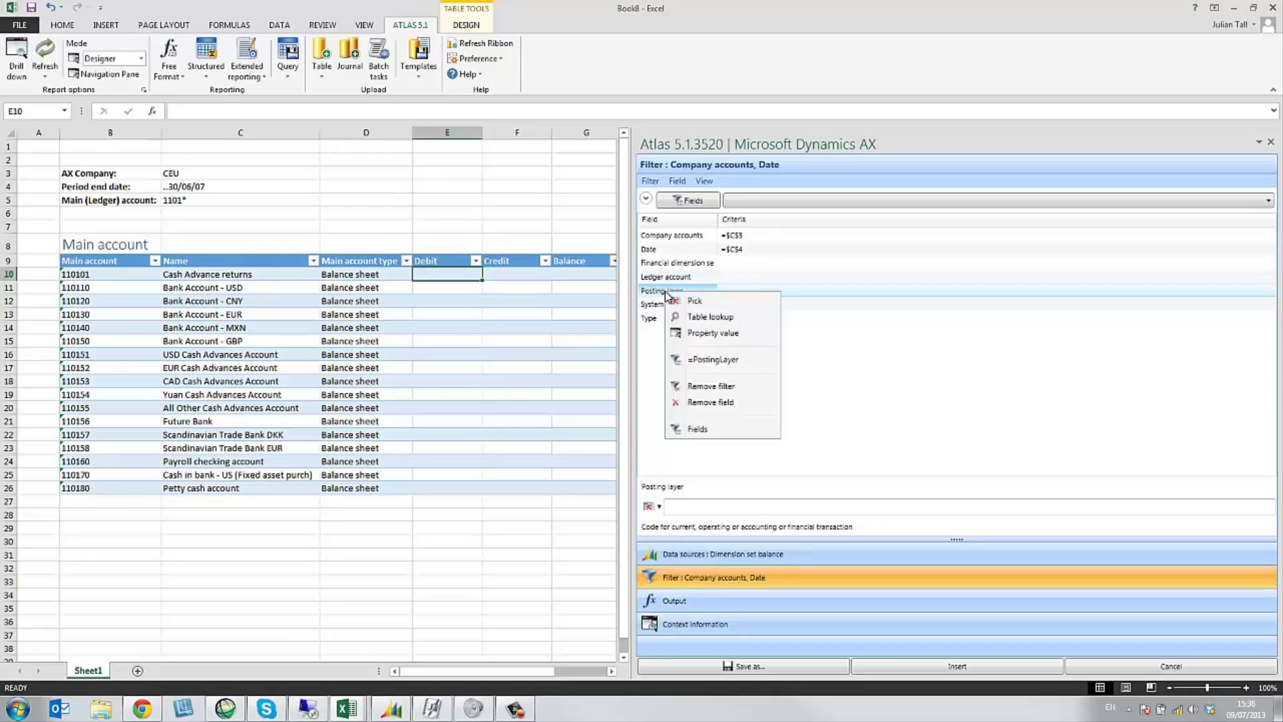
click(695, 317)
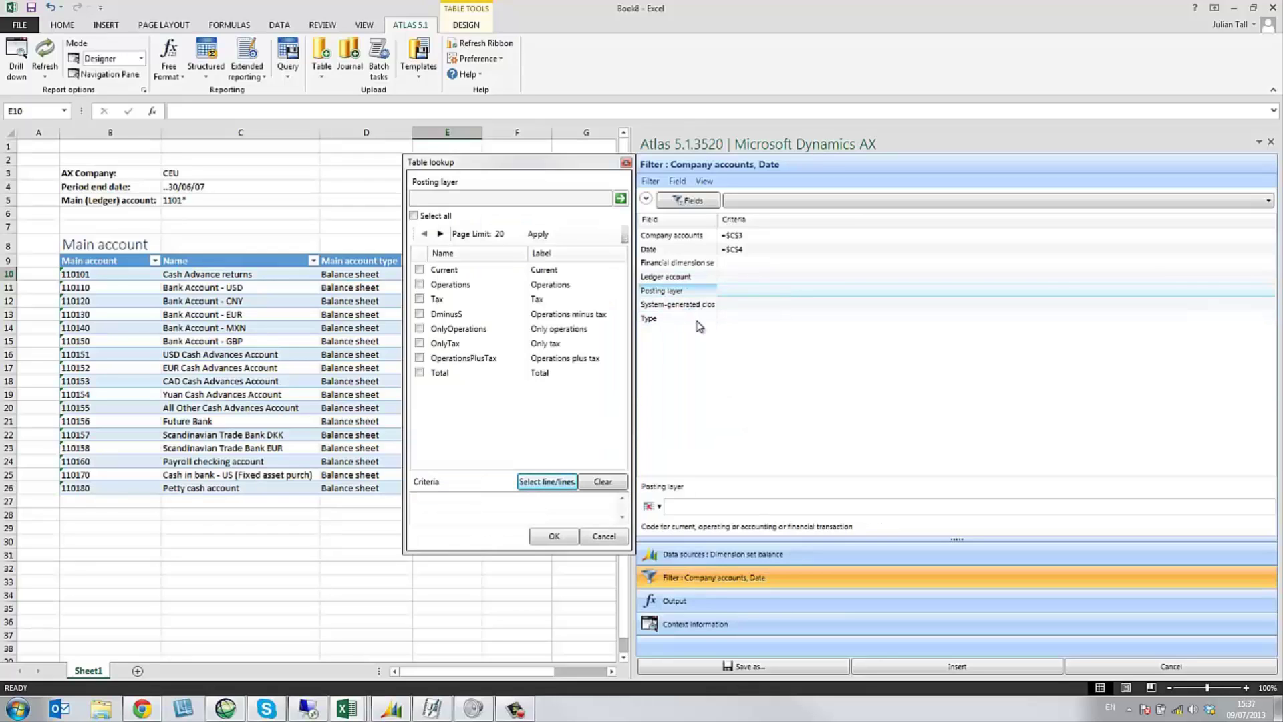
click(419, 270)
click(547, 481)
click(554, 536)
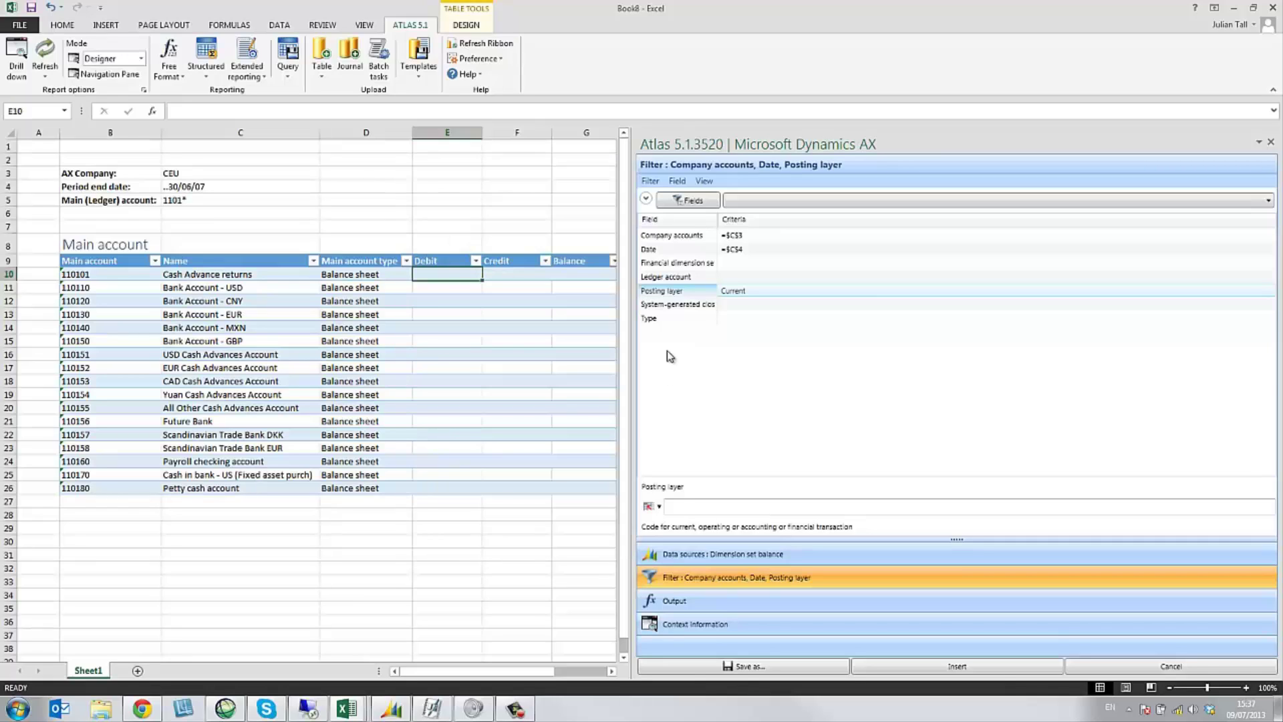
click(664, 319)
right_click(664, 320)
click(694, 344)
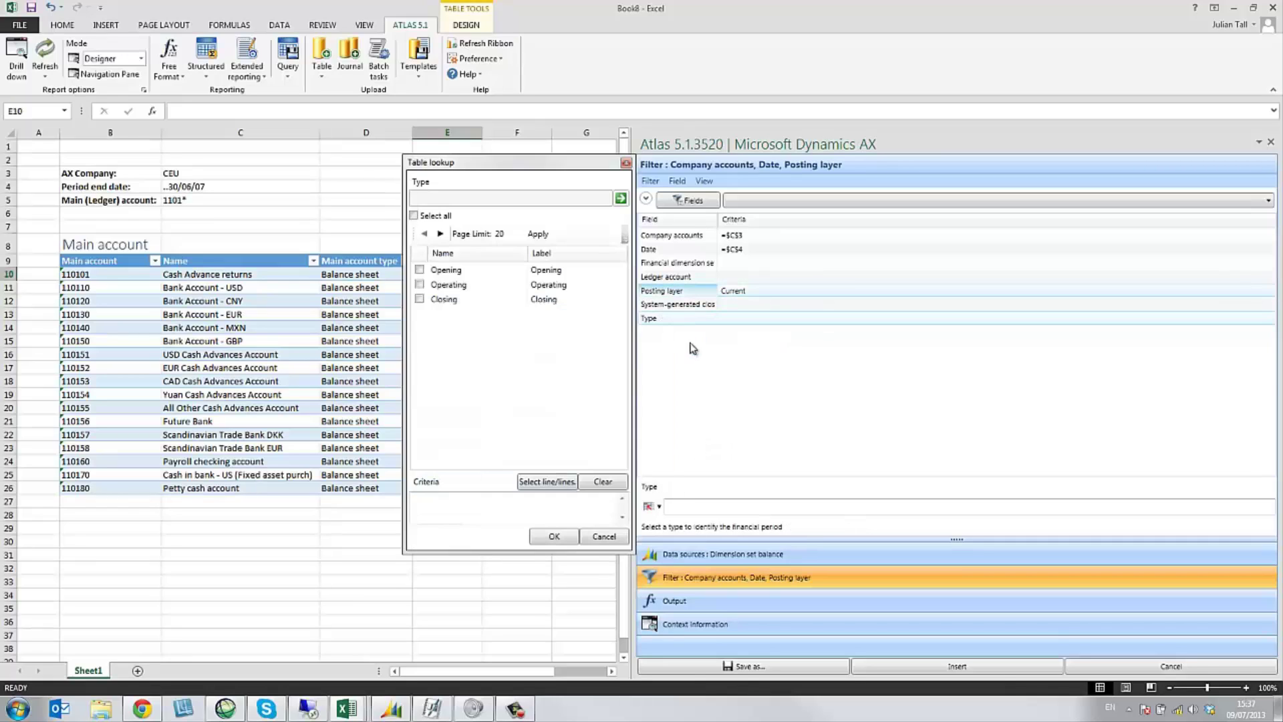
click(419, 284)
click(547, 481)
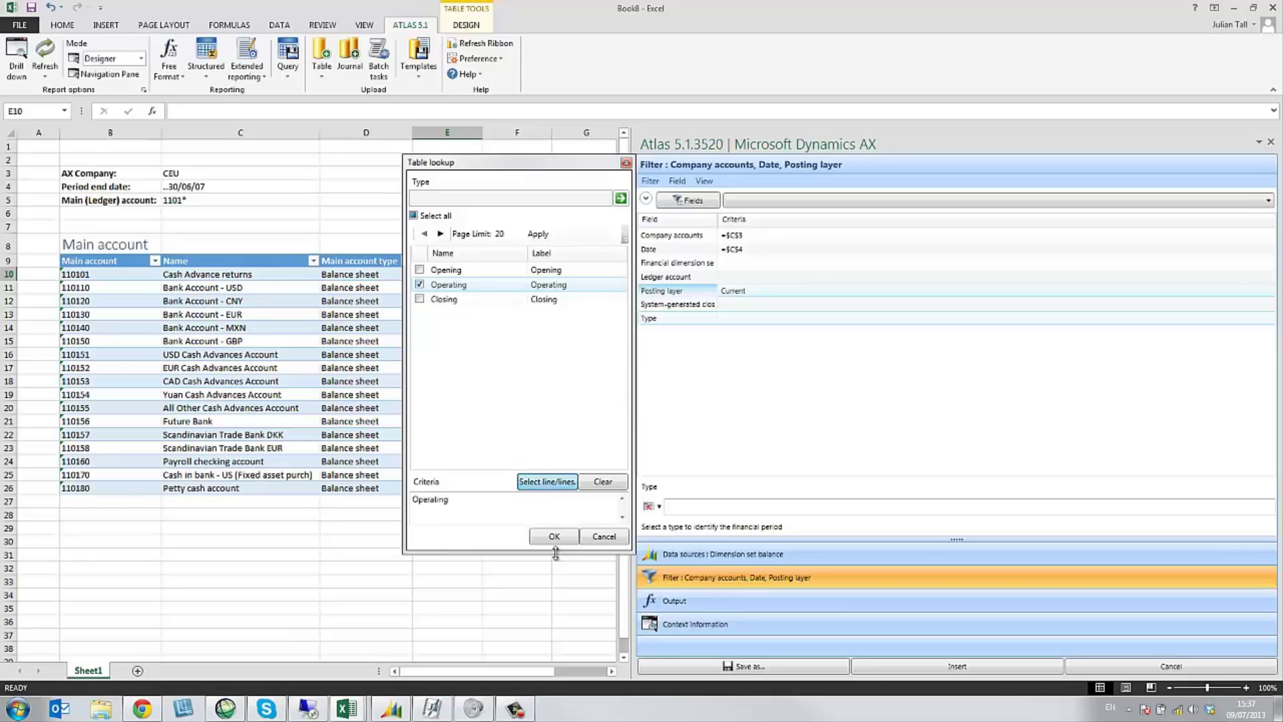
click(557, 538)
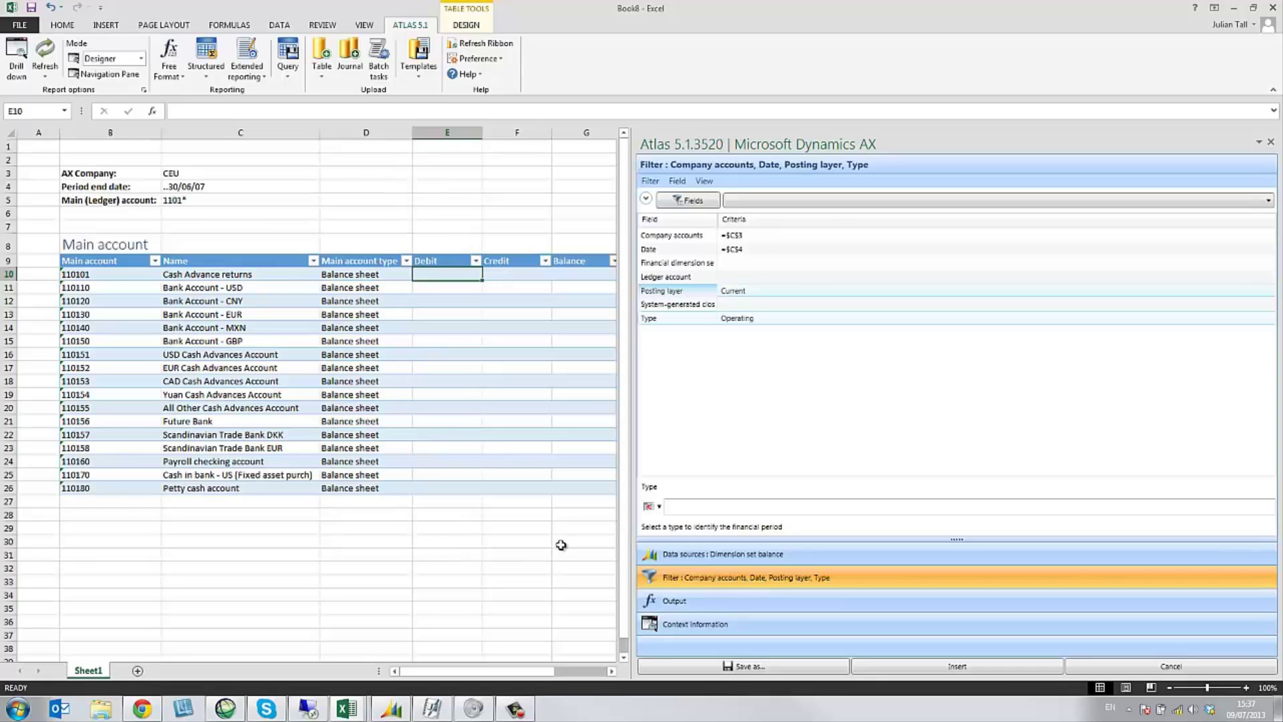
- Add MainAccount as a filter field of the balance query
click(688, 200)
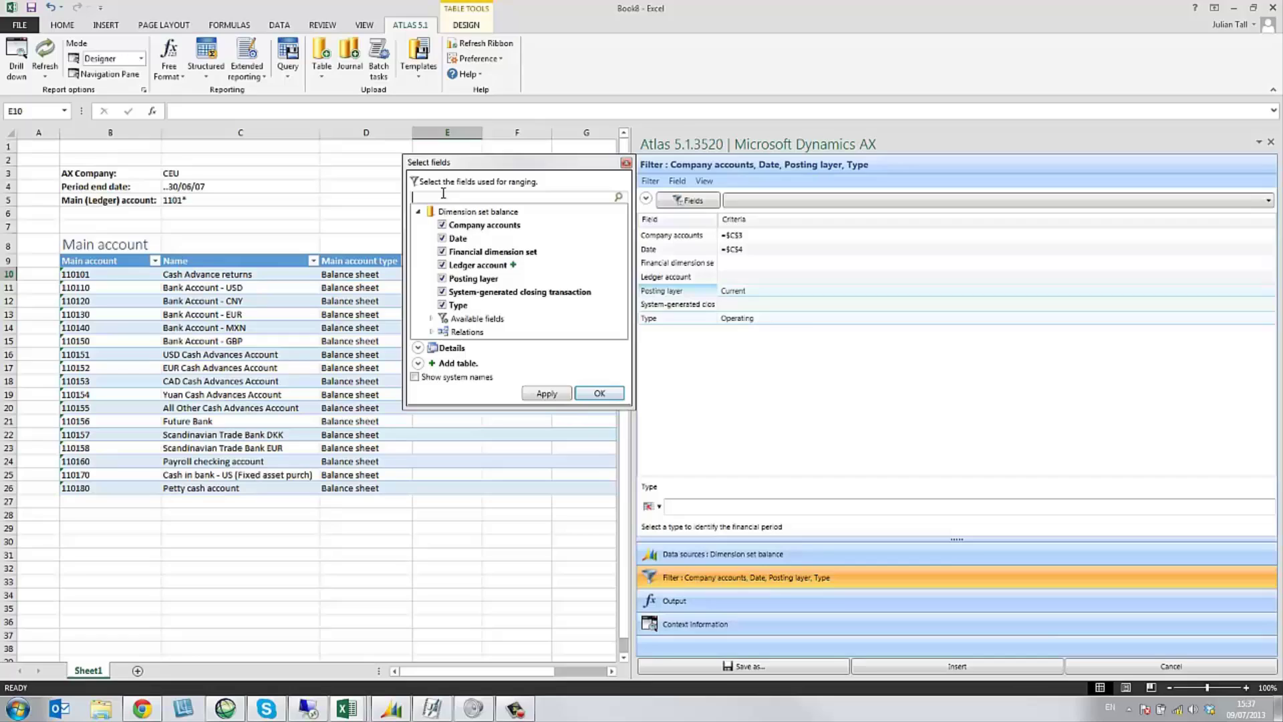
text(main)
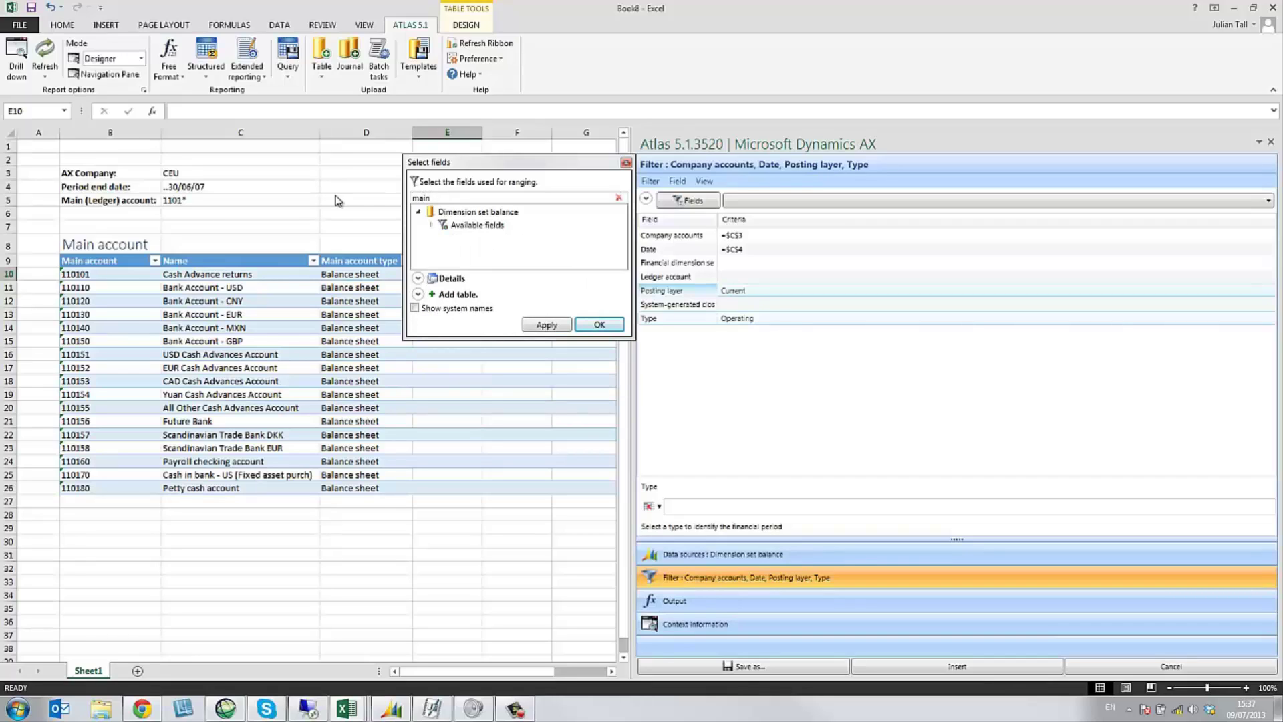
click(431, 224)
click(455, 238)
click(606, 329)
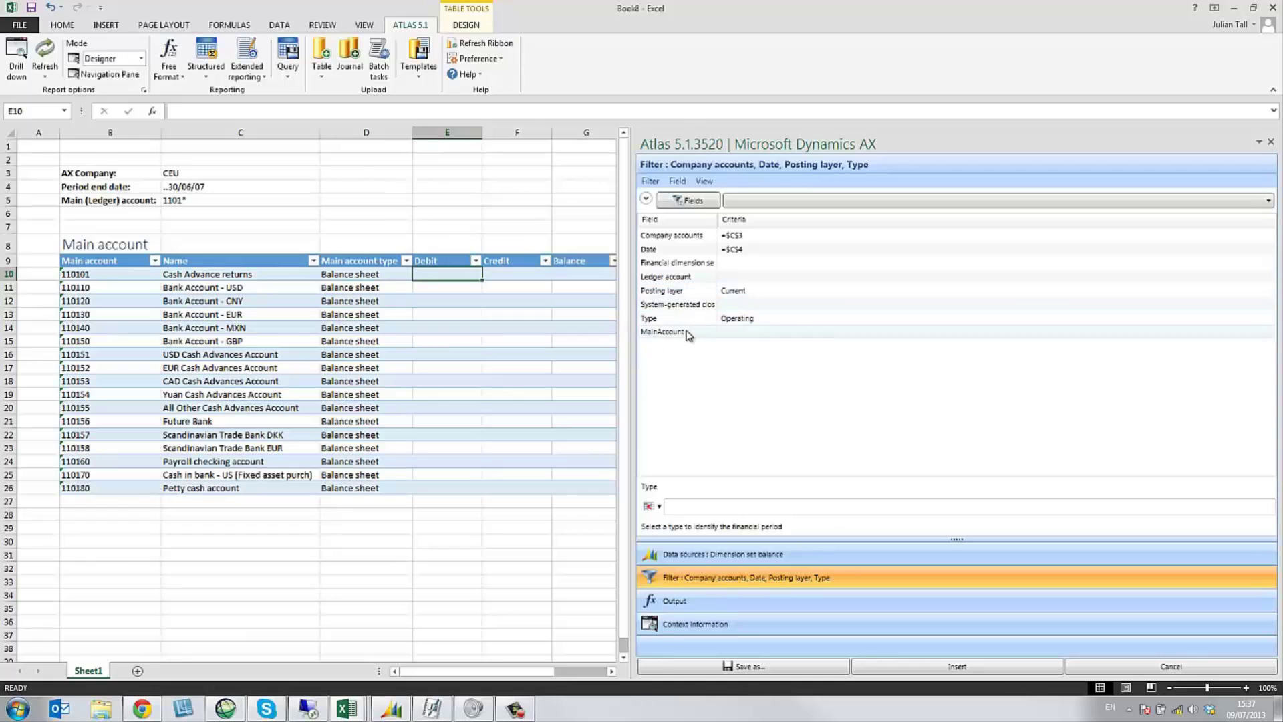
- Add Dimension tree name from the FocusDimensionHierarchy dimension set as a filter field
click(689, 200)
click(432, 345)
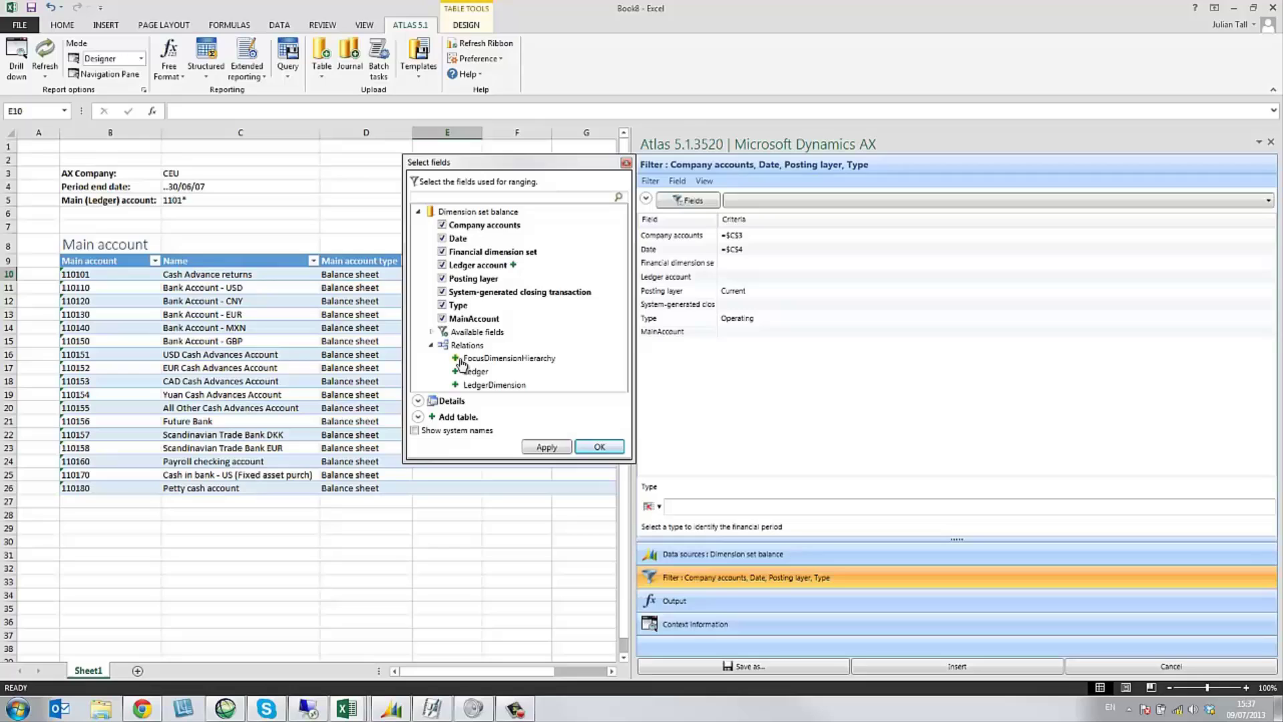
double_click(468, 358)
click(431, 411)
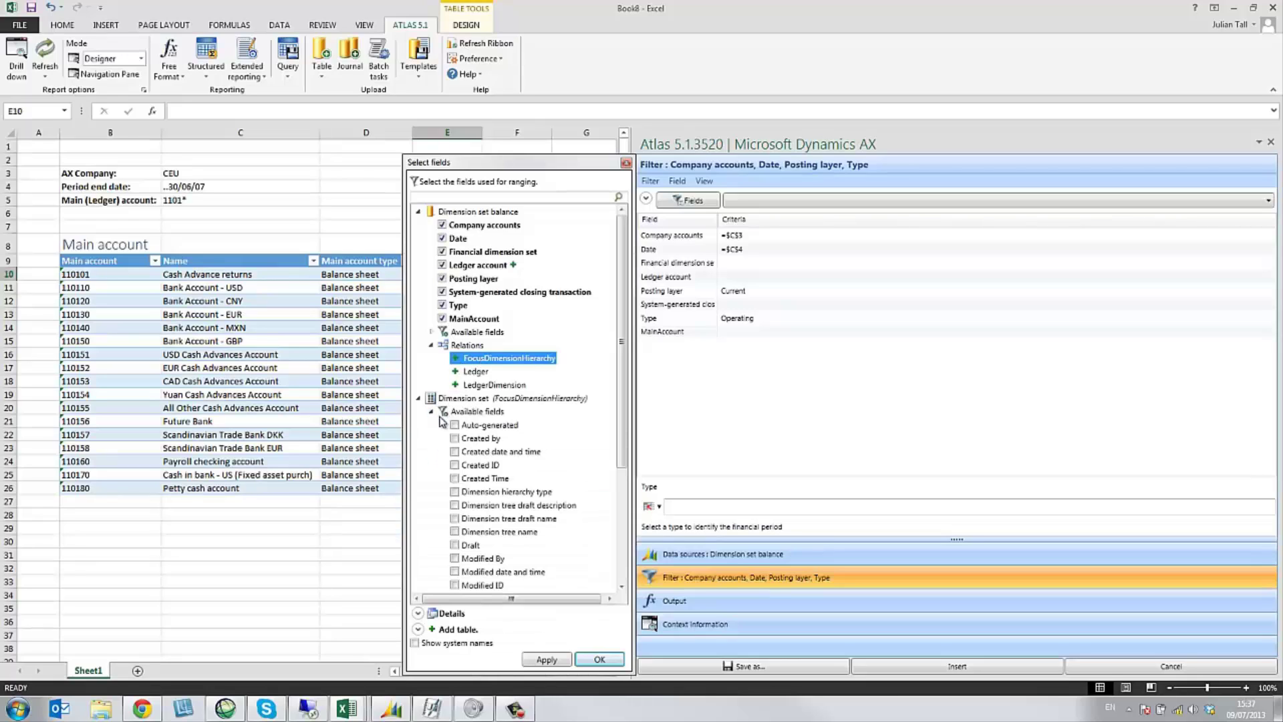
click(455, 532)
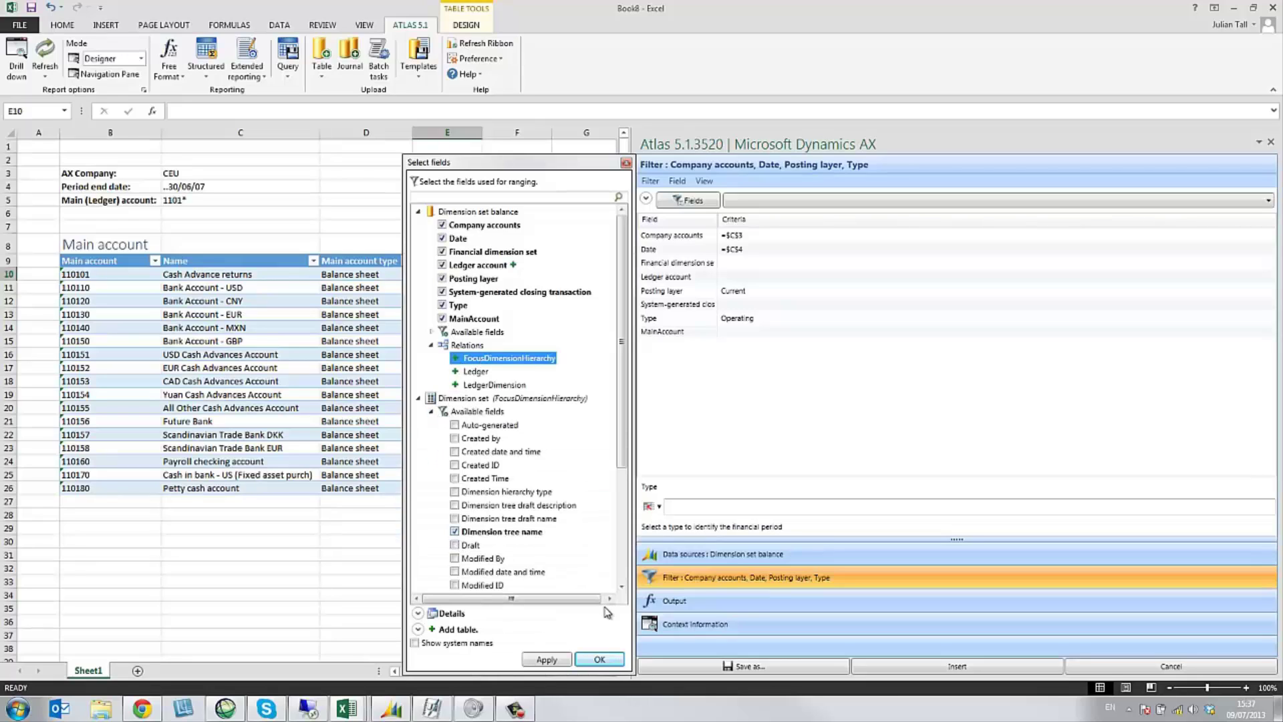
click(599, 659)
- Set the MainAccount criterion to the row-relative reference $B10
click(682, 332)
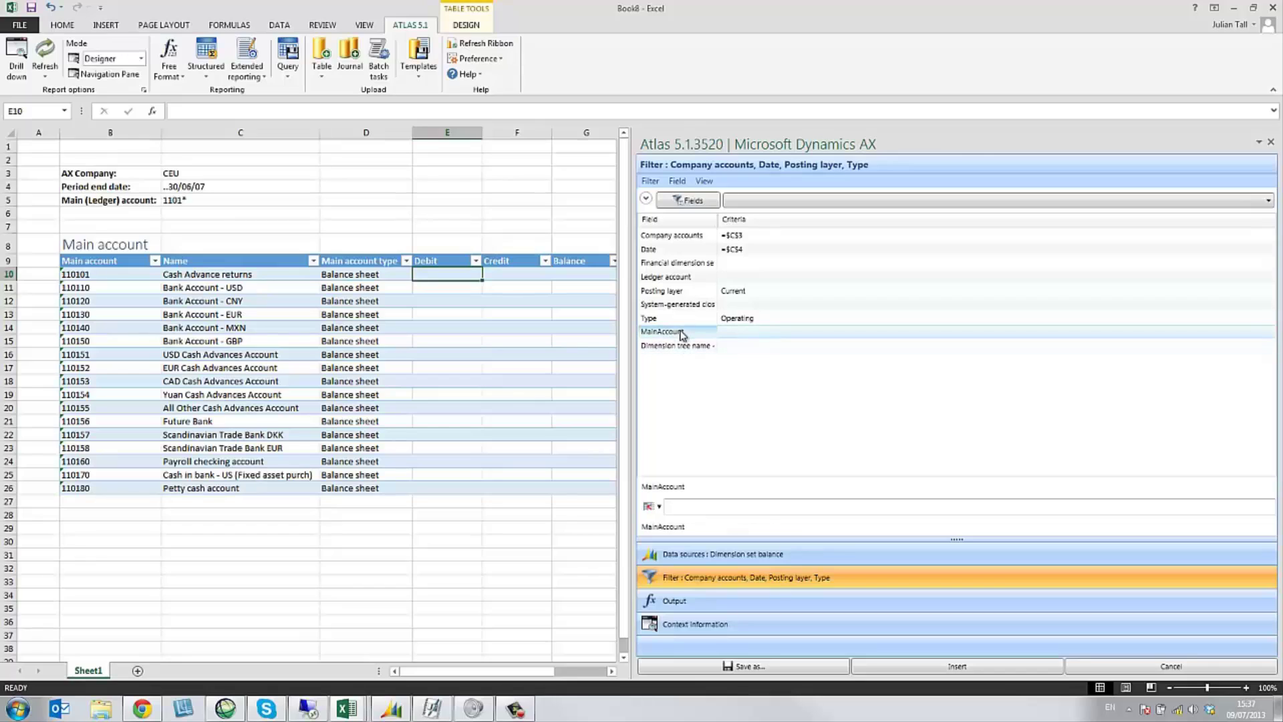
click(648, 506)
click(96, 274)
click(703, 485)
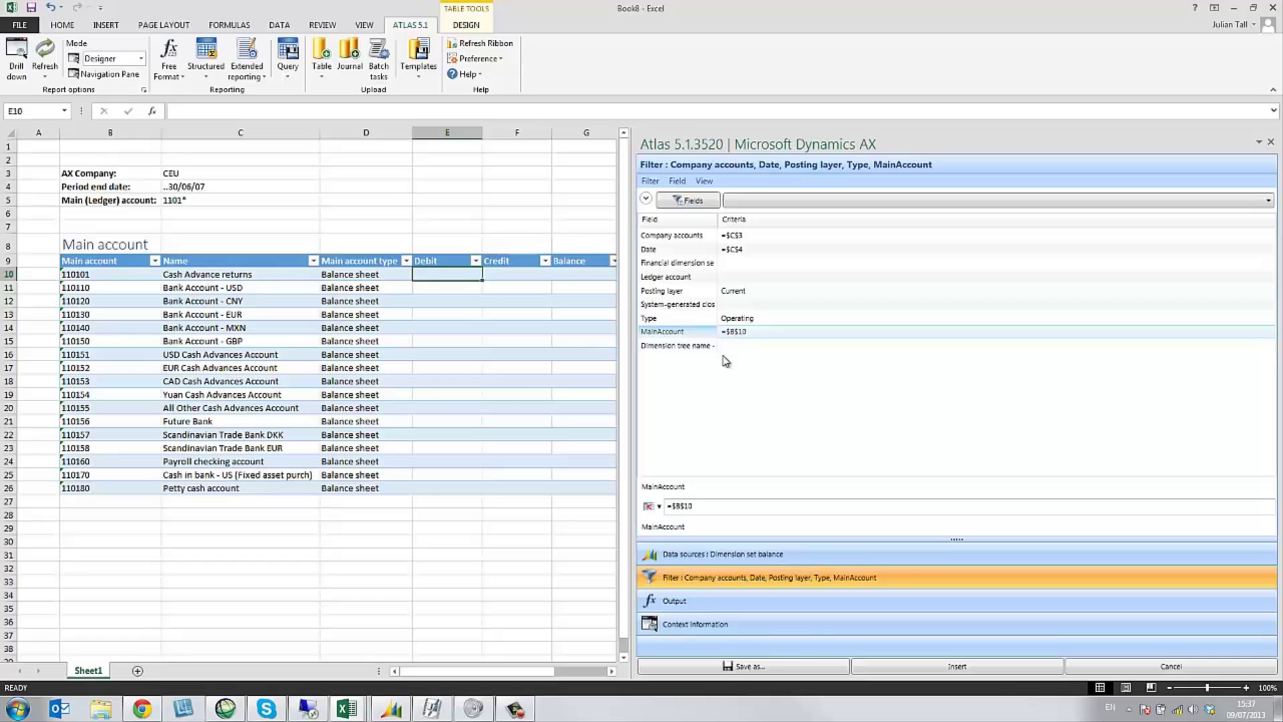
click(741, 332)
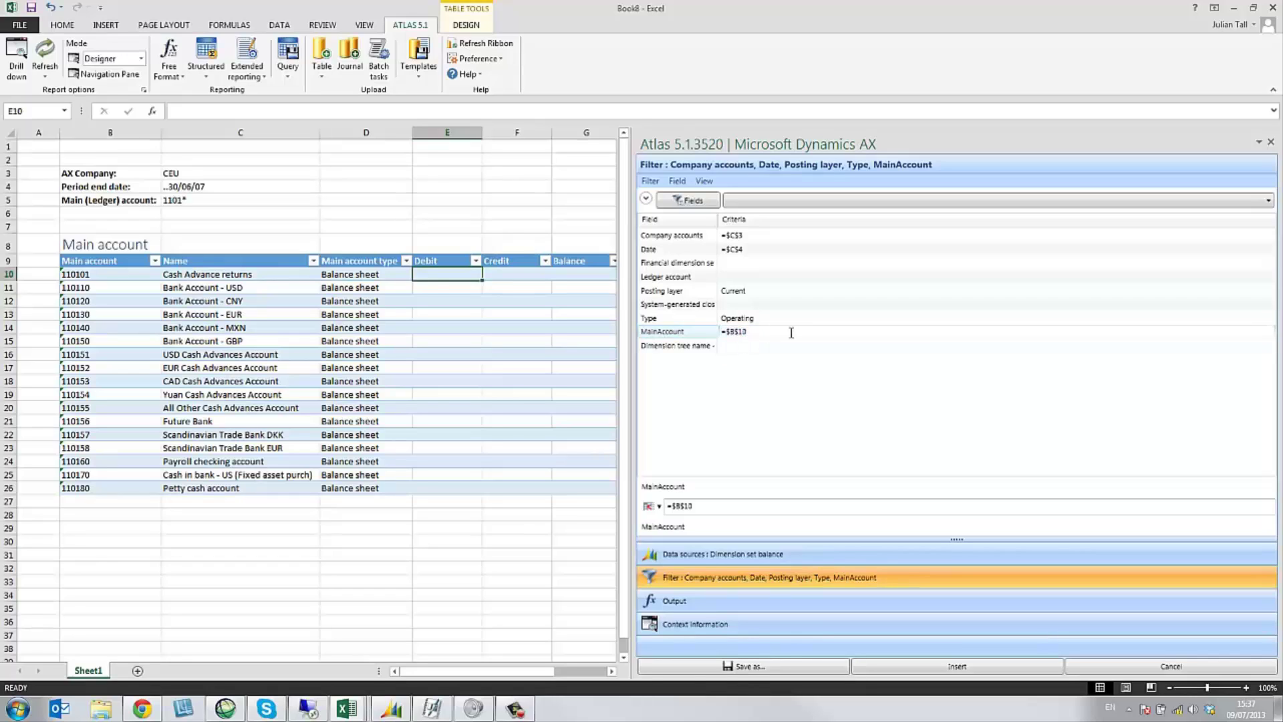
key(Return)
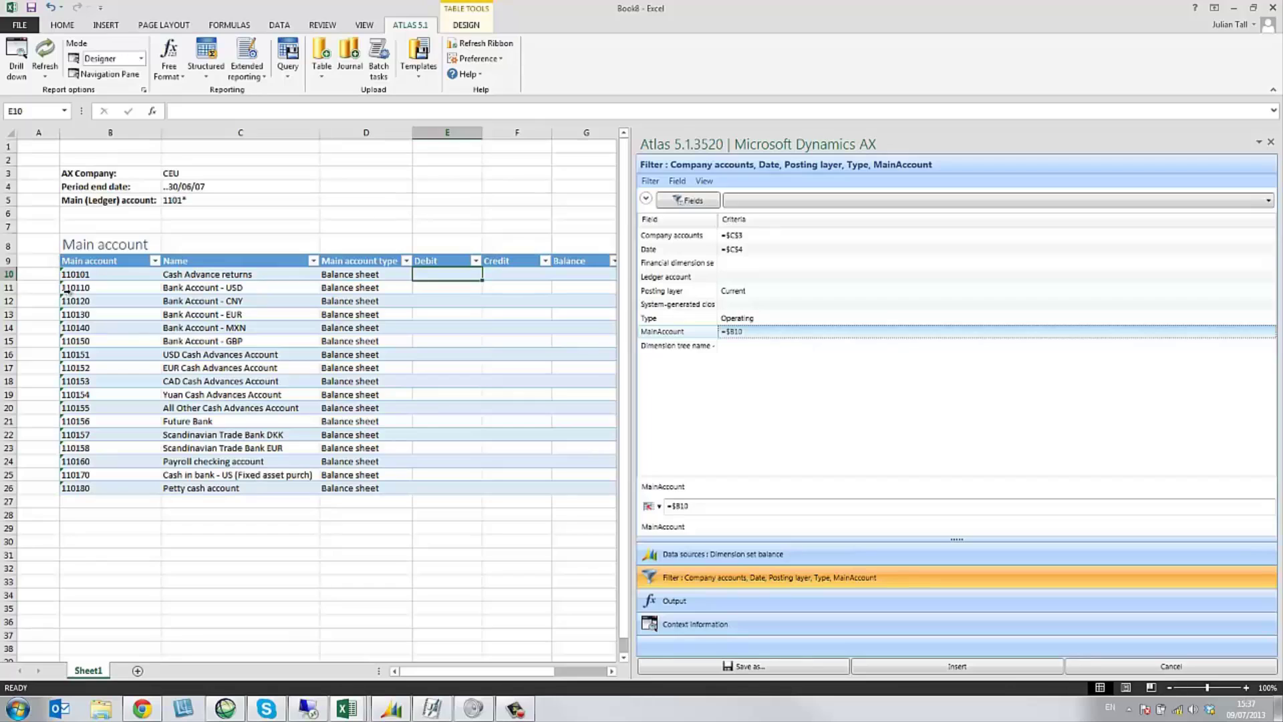
- Set the Dimension tree name criterion to ACC
right_click(690, 346)
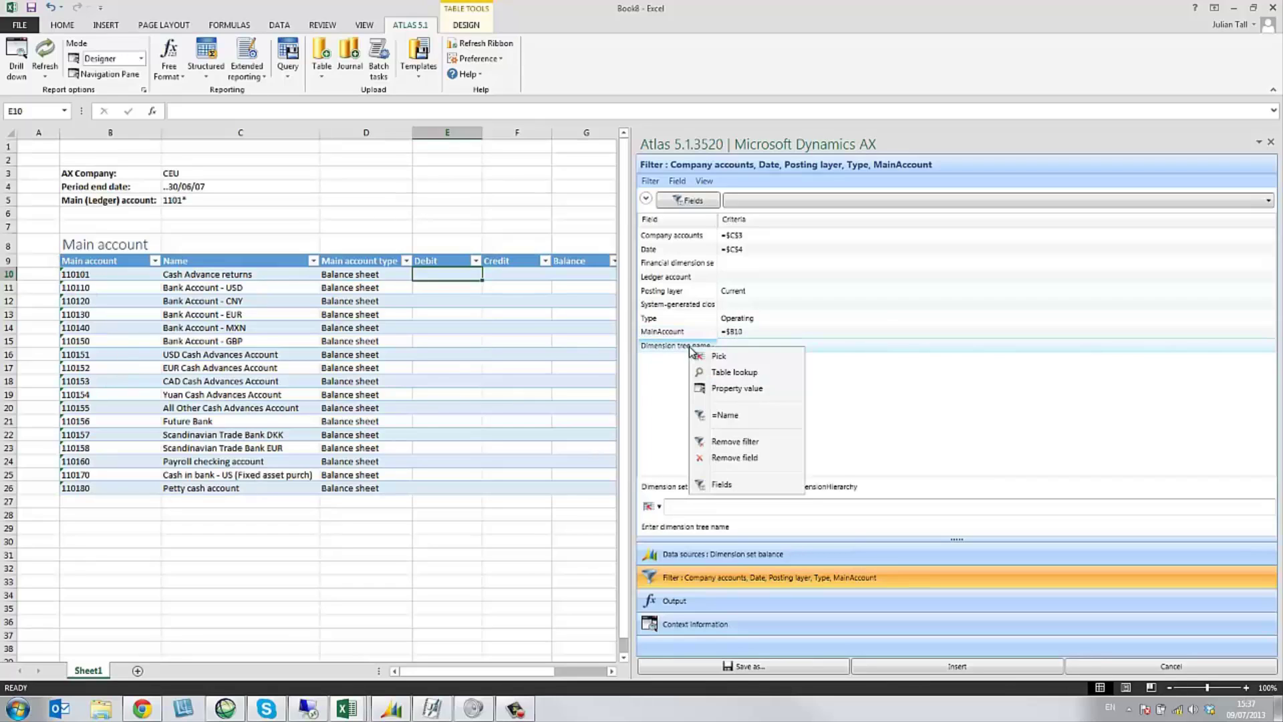
click(728, 372)
click(483, 202)
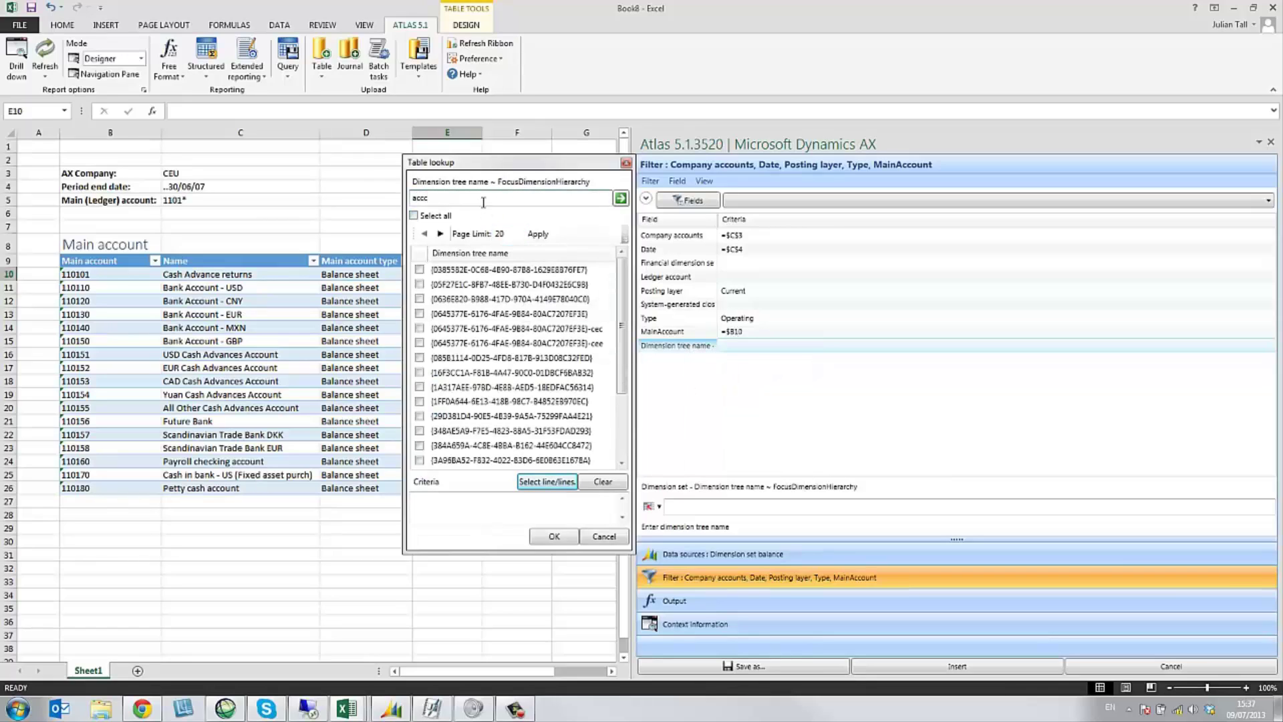
key(Return)
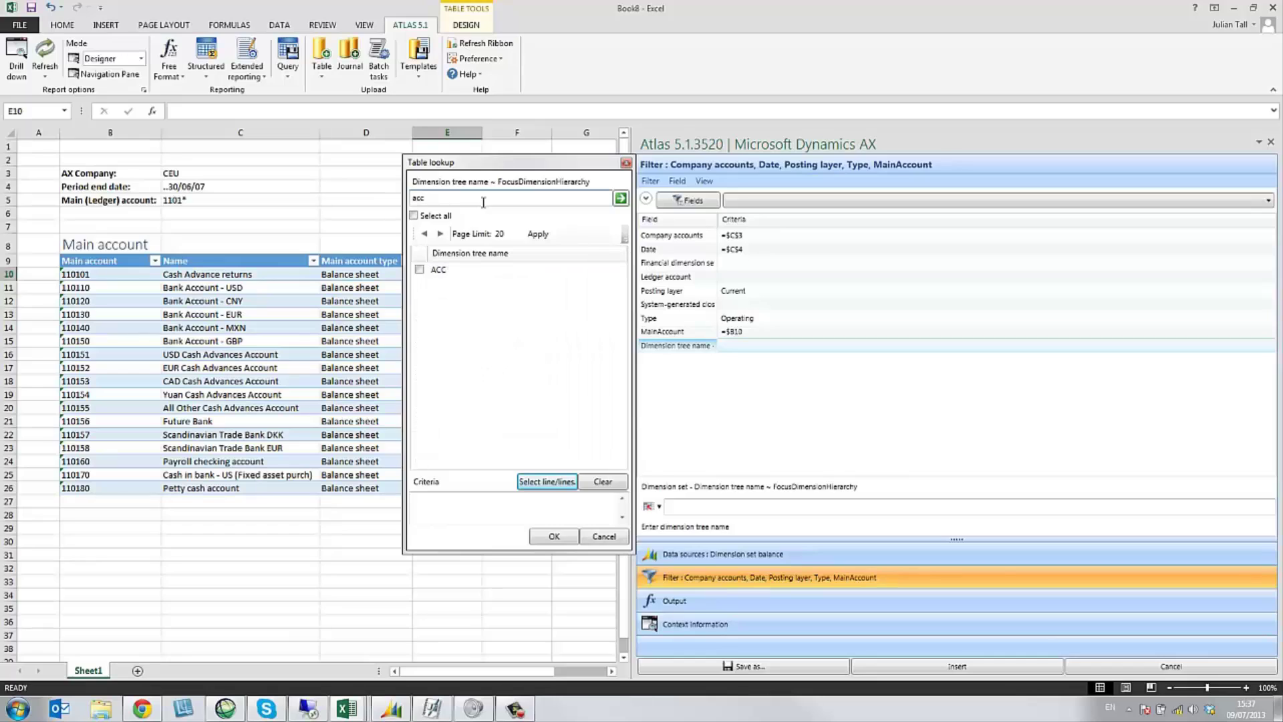
click(419, 270)
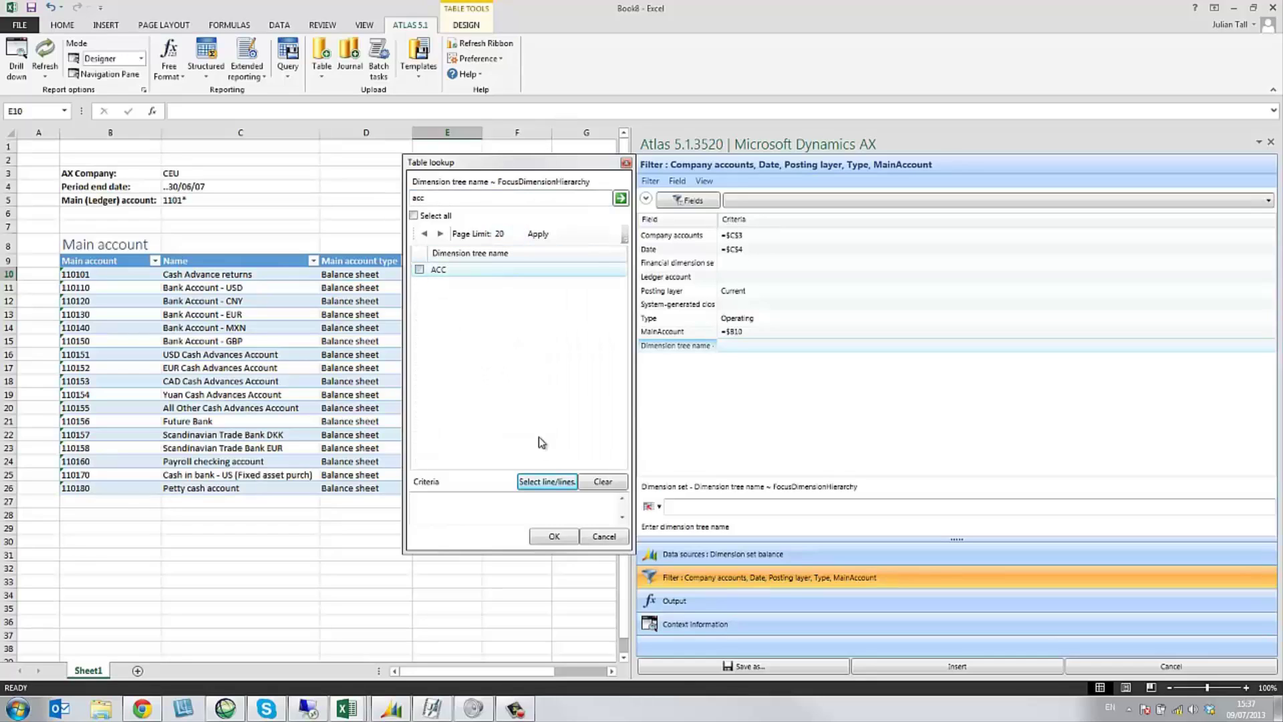
click(552, 482)
click(568, 536)
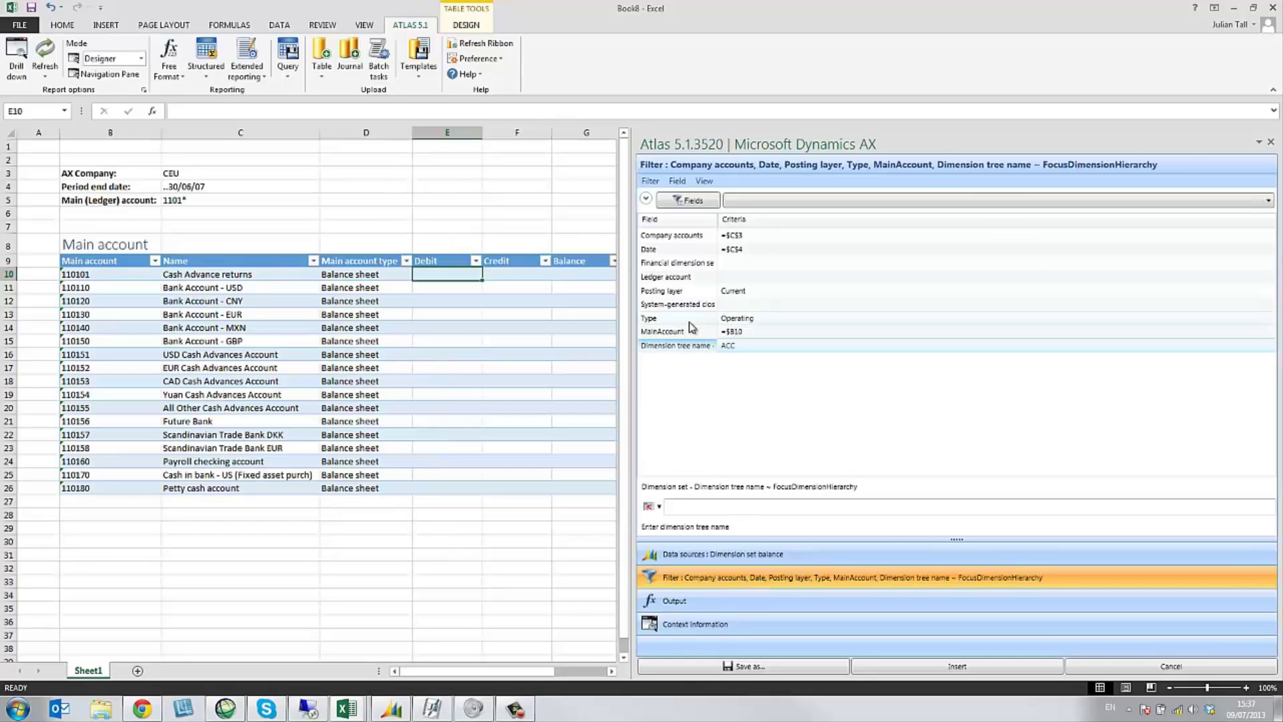
click(724, 603)
- Output the debit Amount only and insert the AtlasBalance formula into E10
click(668, 256)
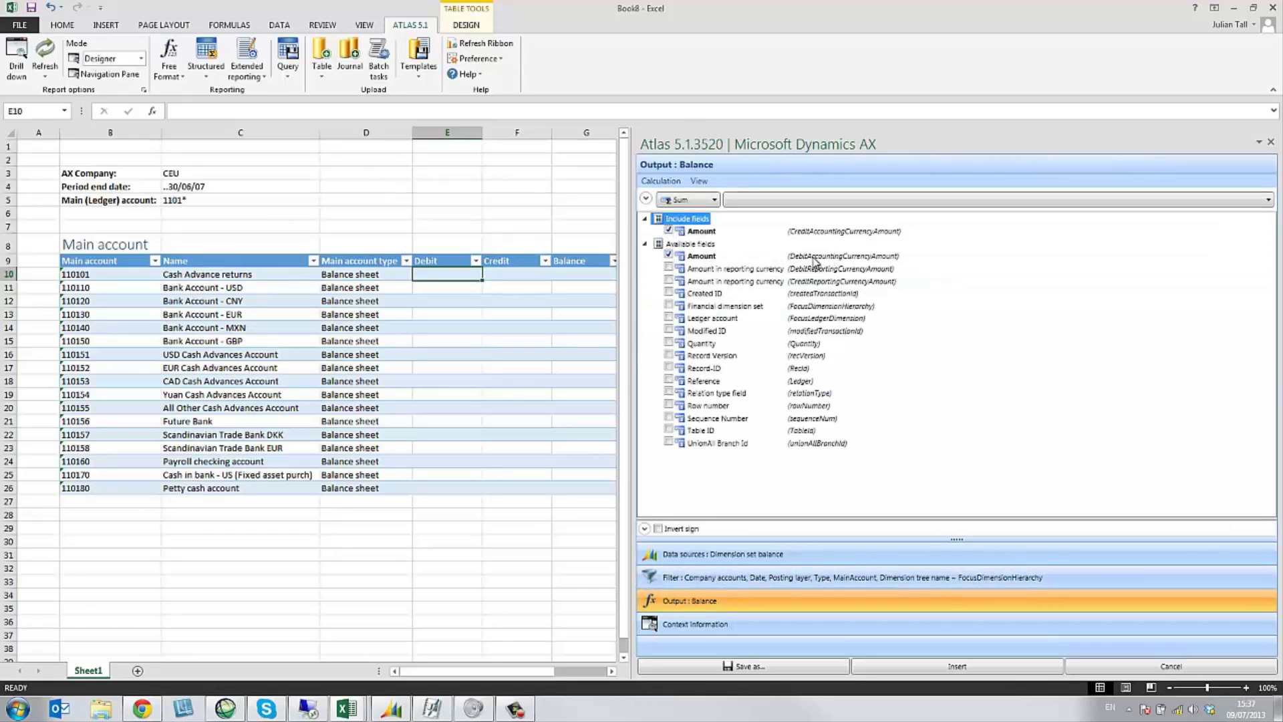
click(668, 231)
click(668, 256)
click(967, 667)
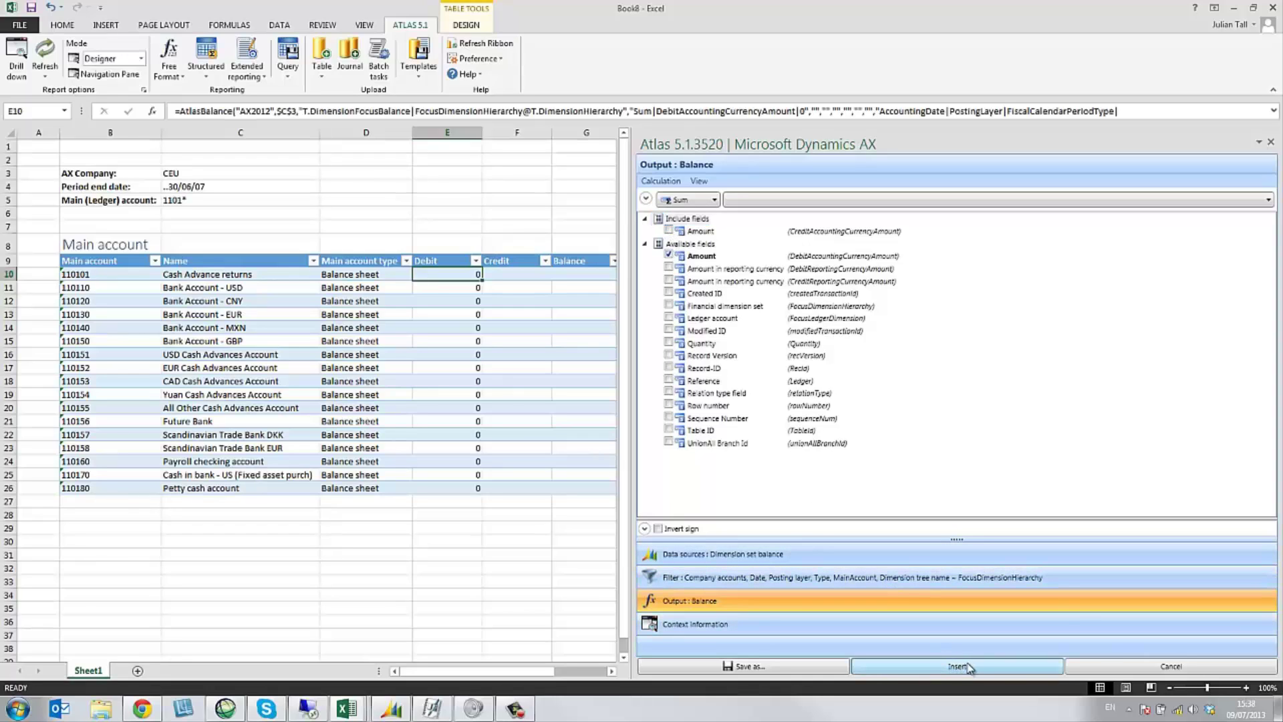
click(1269, 144)
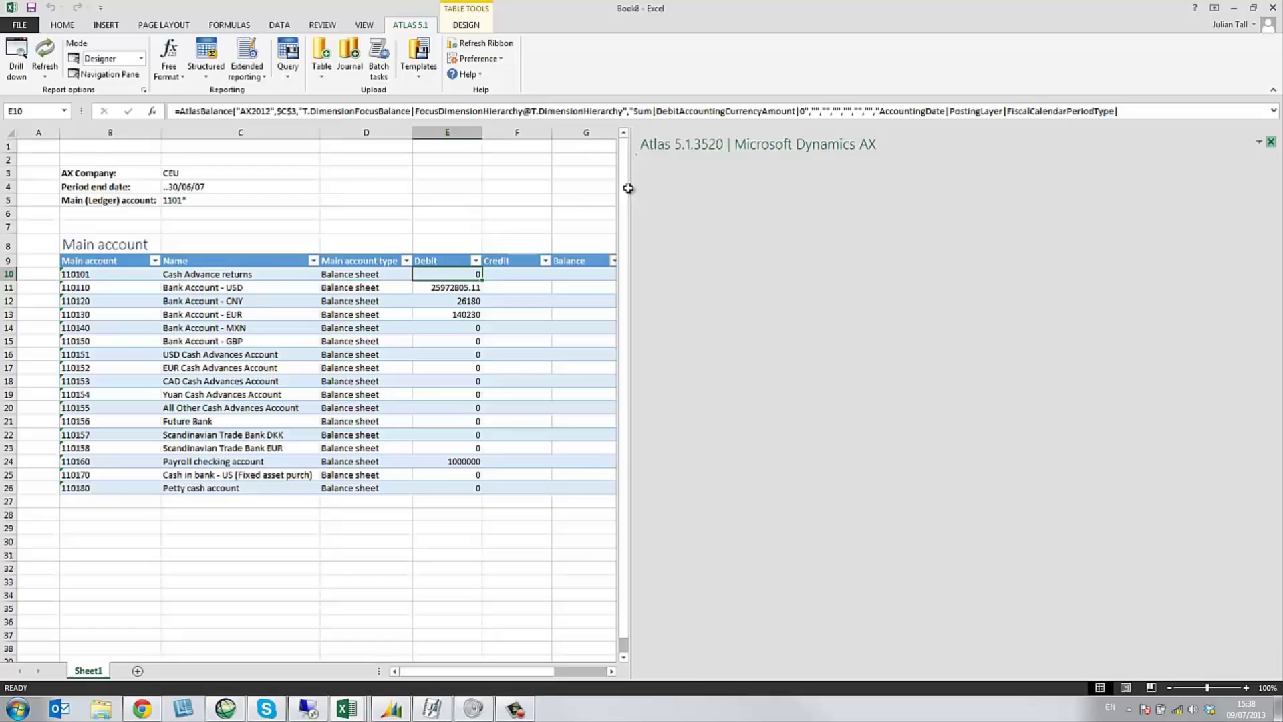
- Copy the formula into F10 and switch its output to the credit Amount
drag(485, 281, 528, 281)
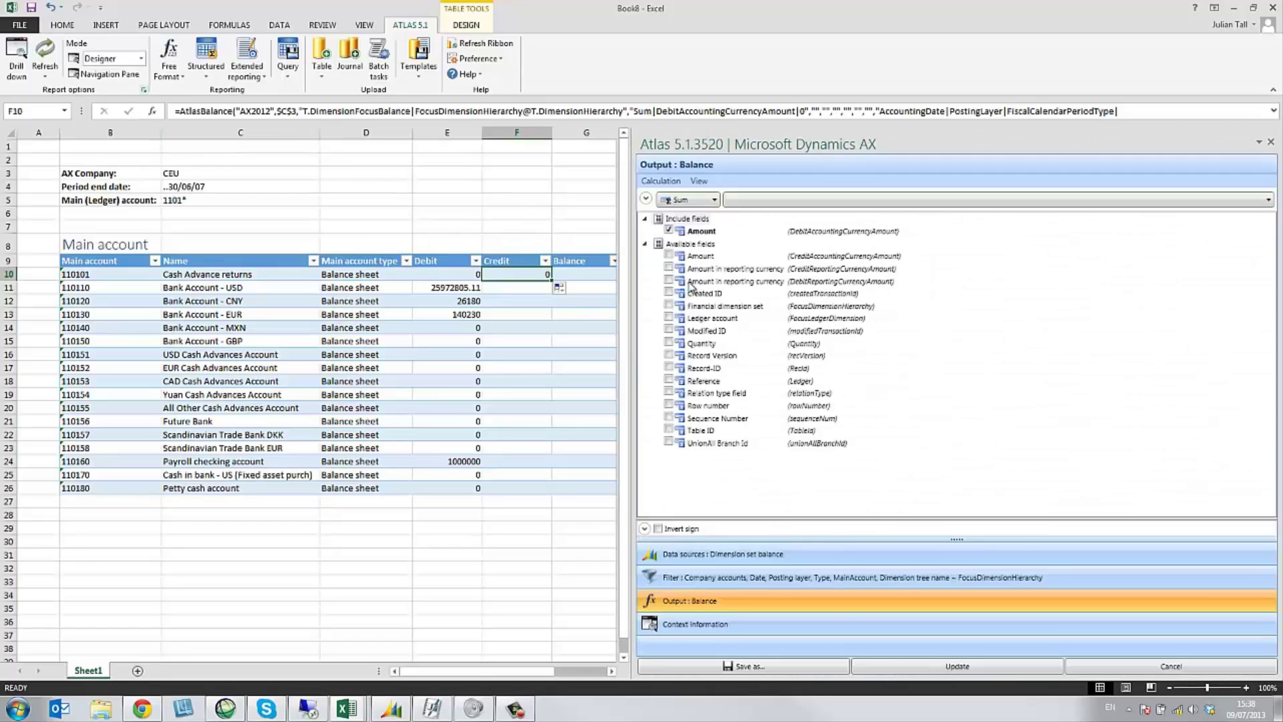
click(668, 255)
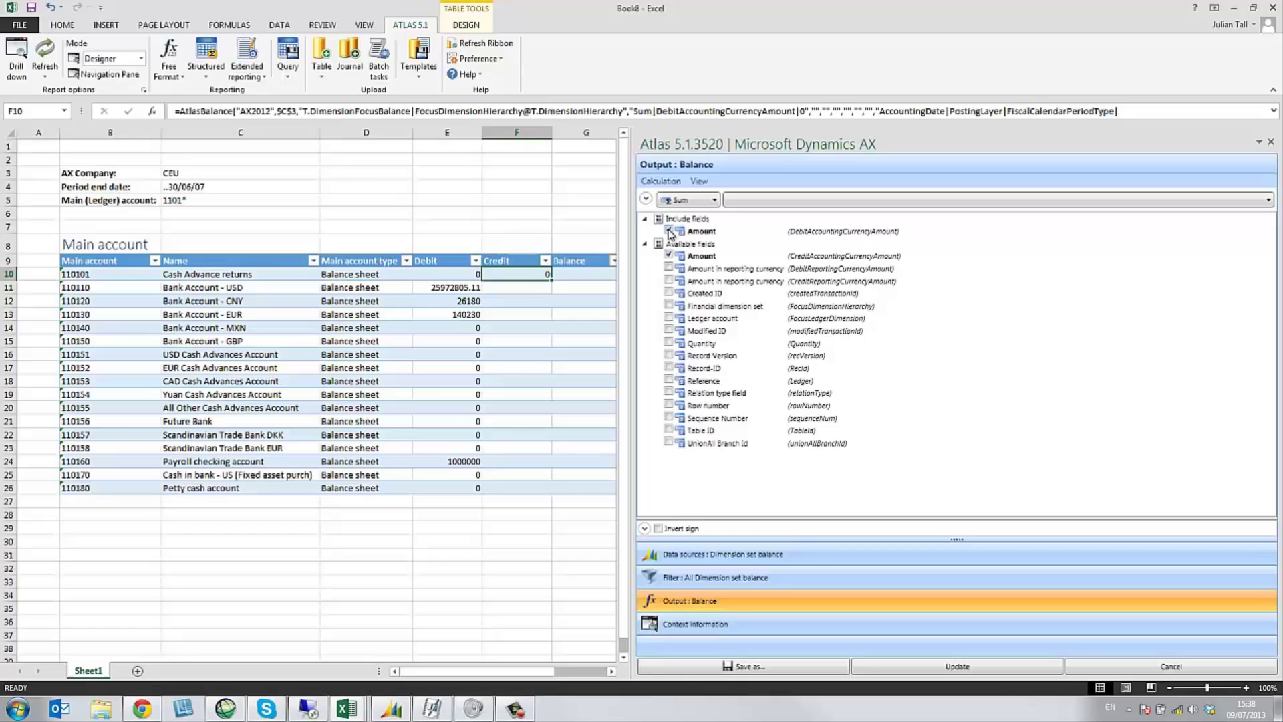
click(668, 231)
click(956, 666)
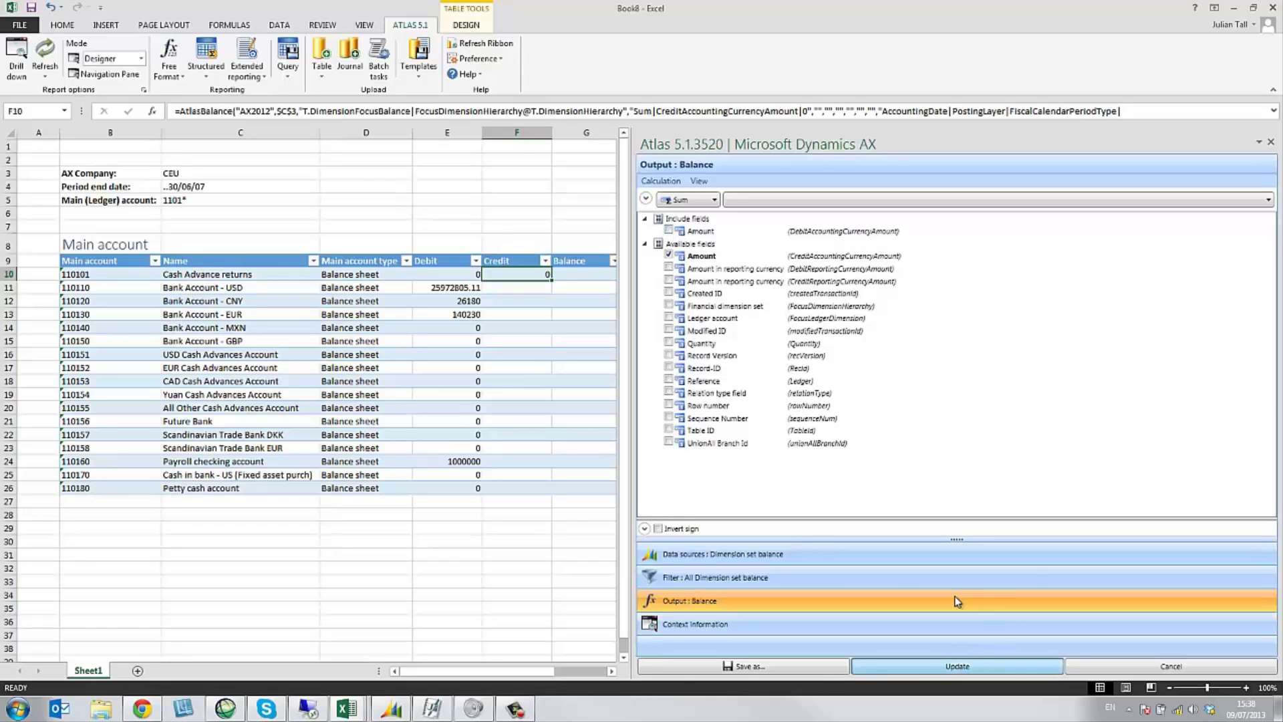
click(1271, 143)
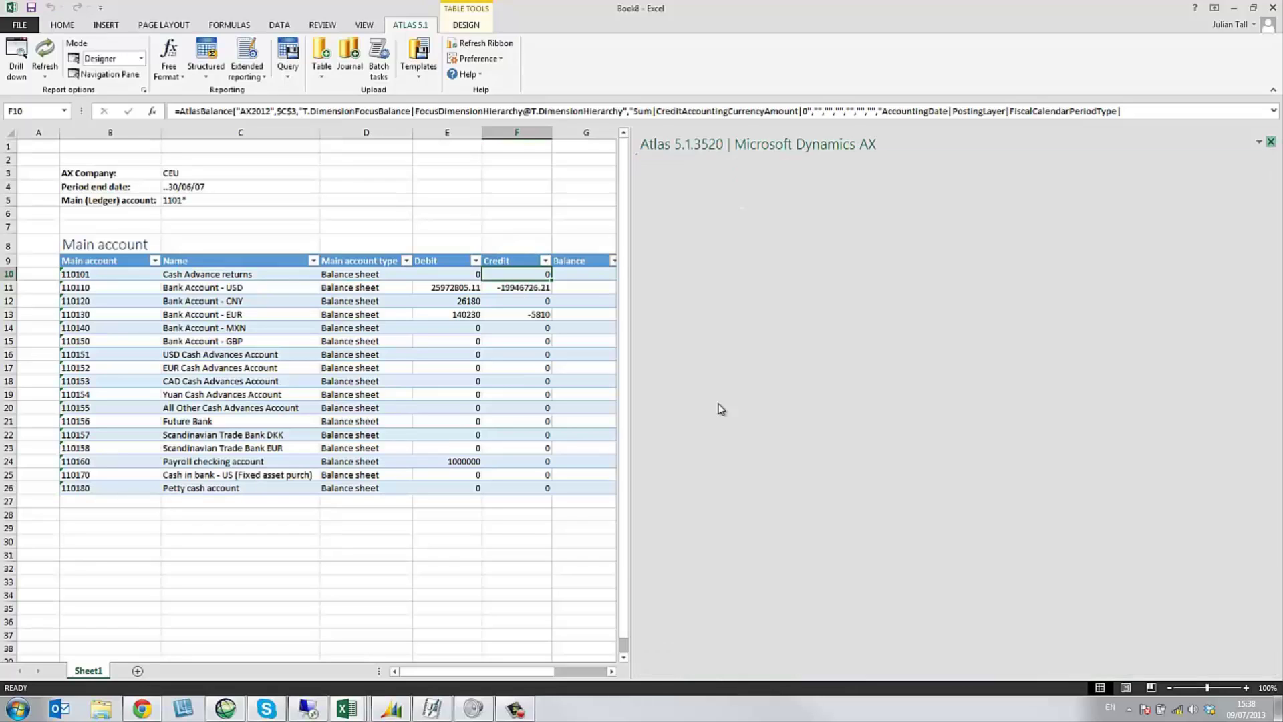
- Enter =E10+F10 in G10 to fill the Balance column, then switch to the AX trial balance
click(582, 274)
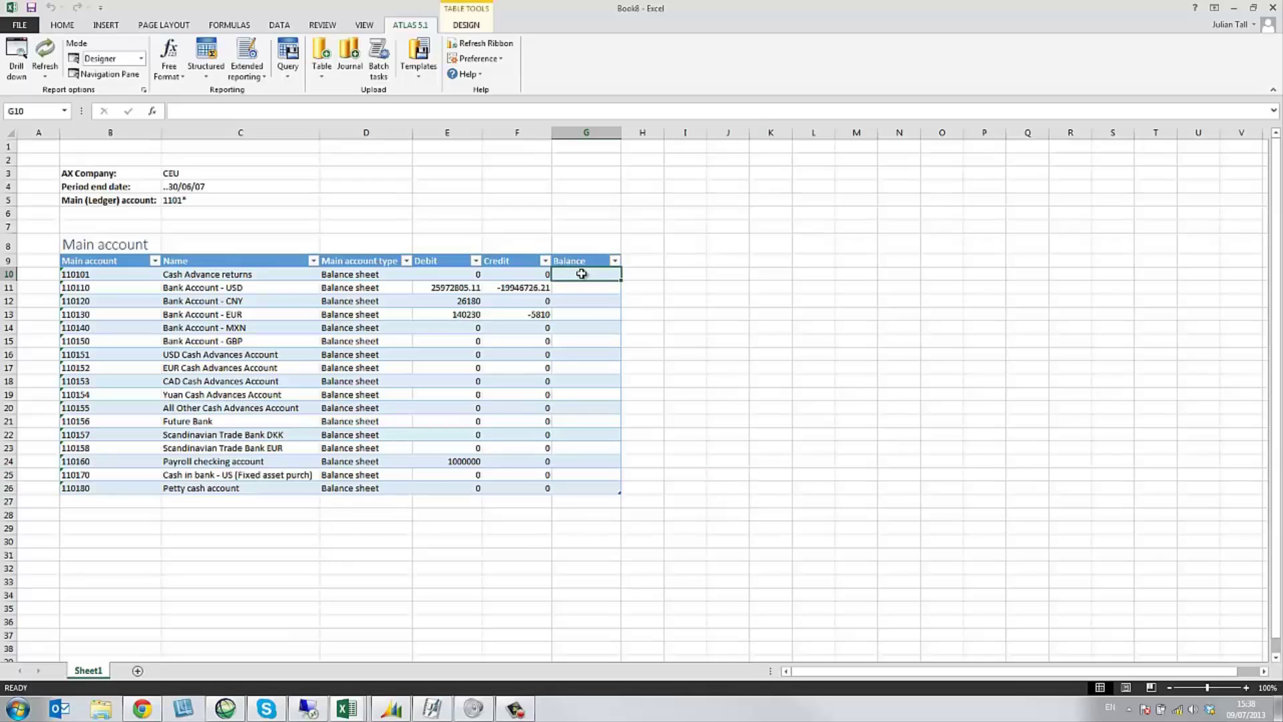
text(=)
click(464, 276)
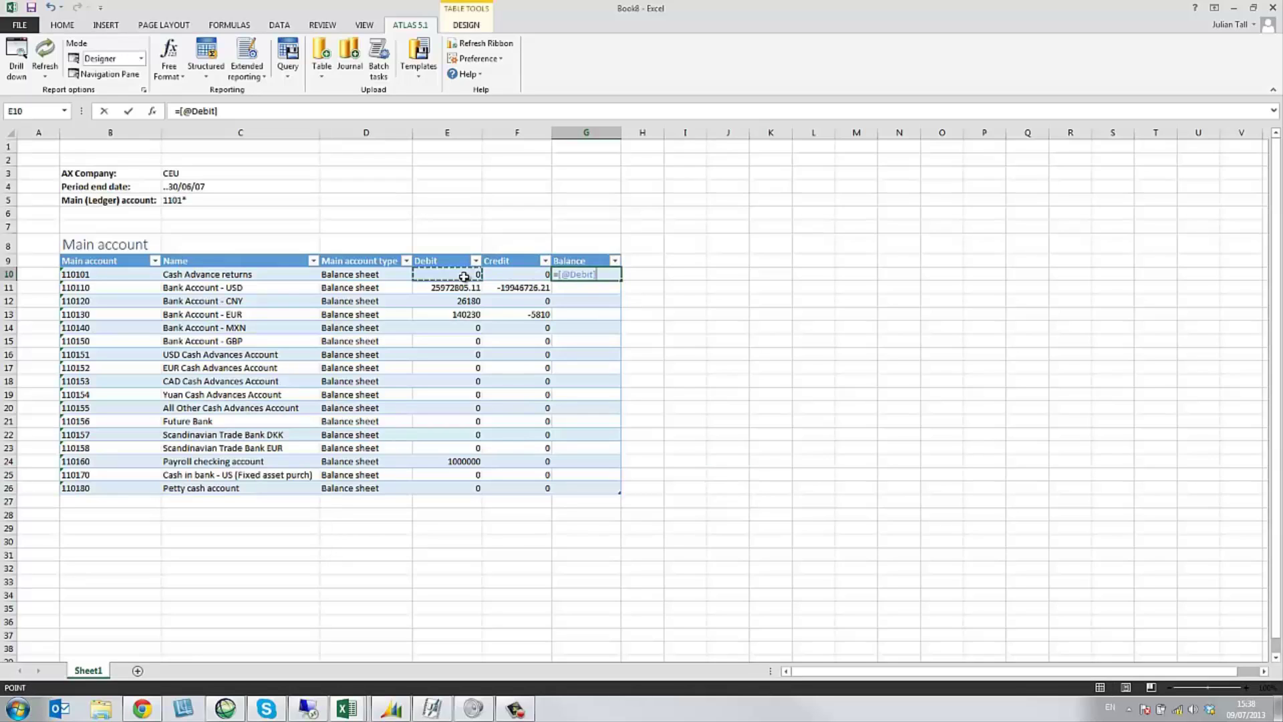
text(+)
click(498, 276)
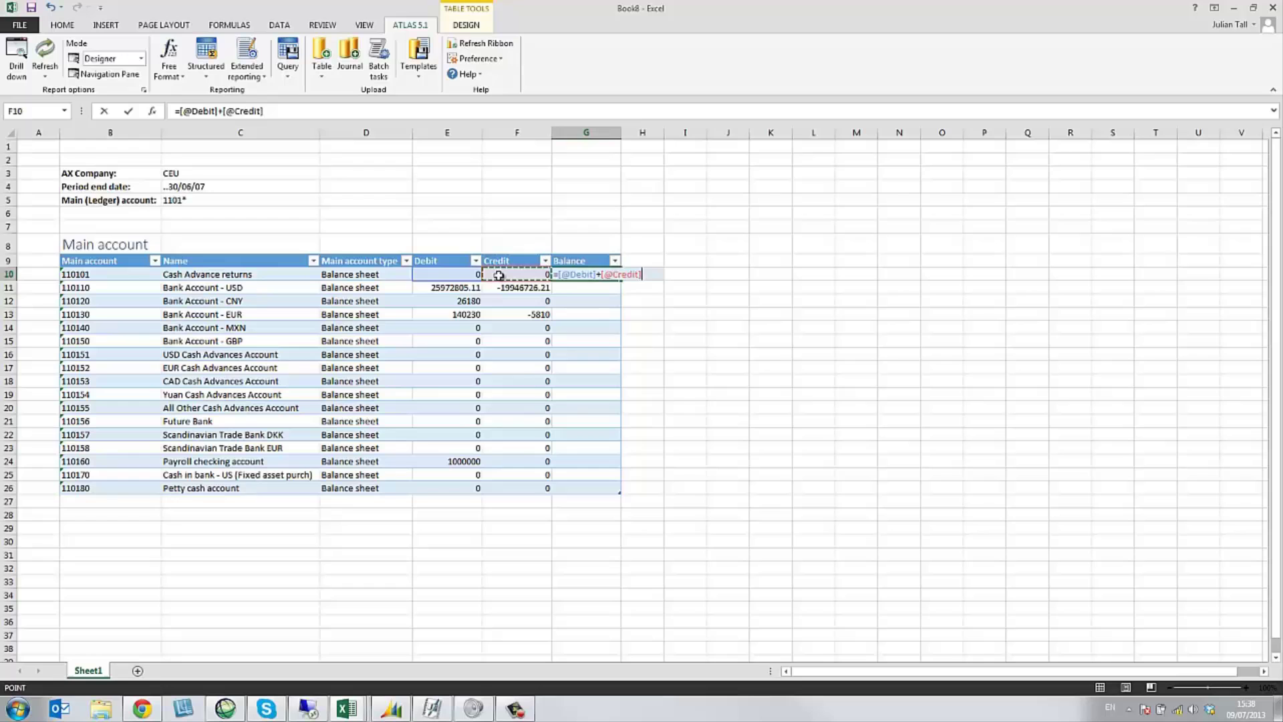
key(Return)
click(856, 434)
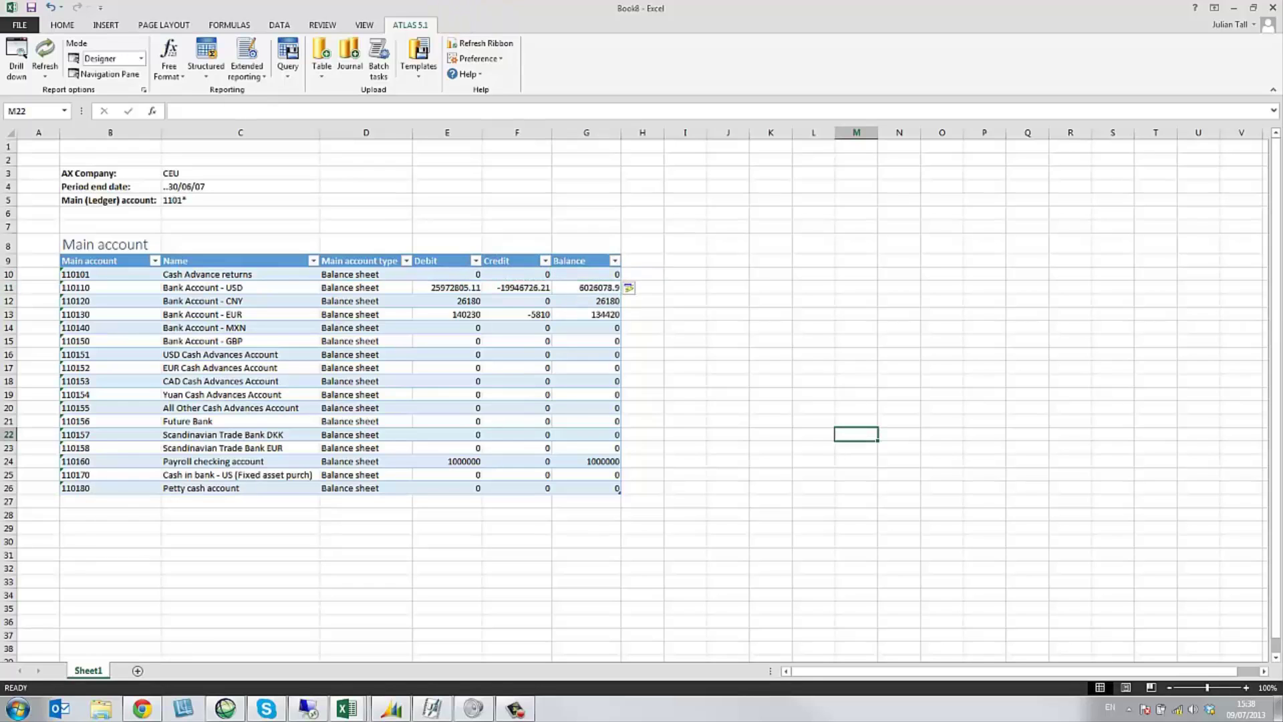
key(alt+Tab)
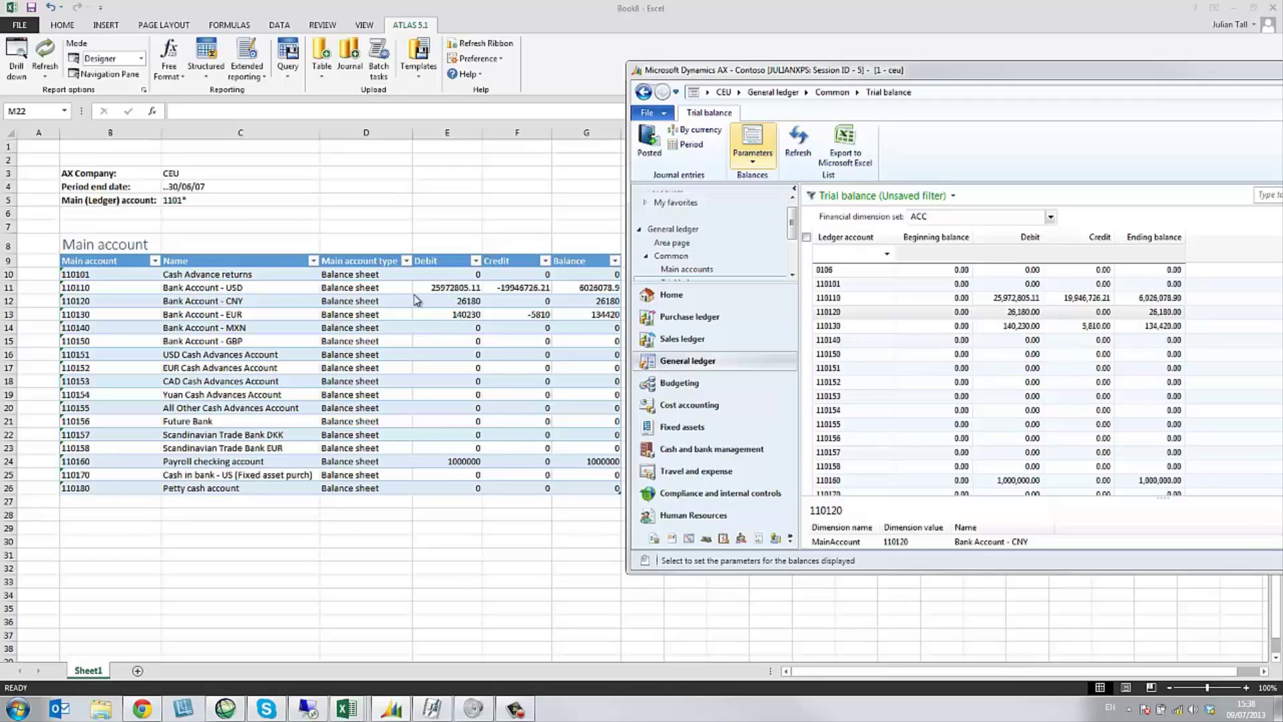
- Bring Excel back to the front and show the ATLAS 5.1 Extended reporting cache options
click(267, 81)
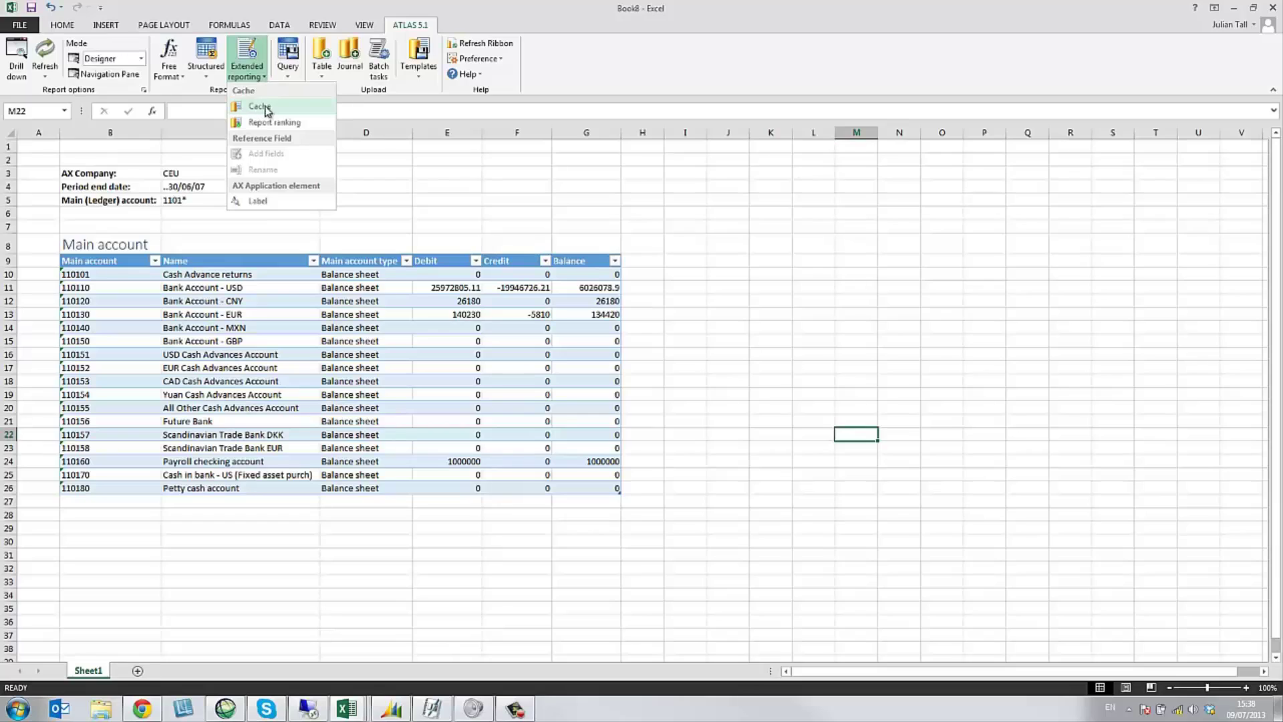